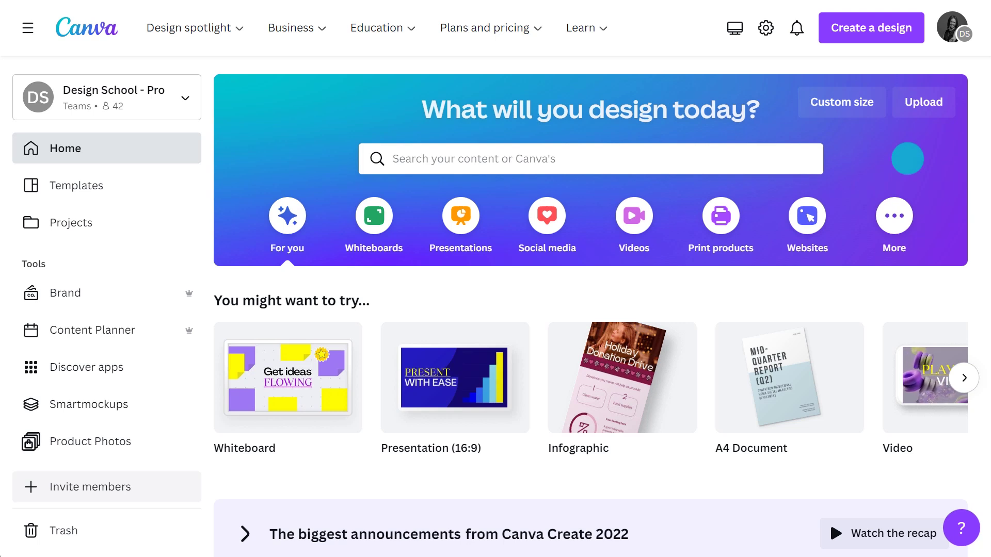
# Search the templates for 'presentations' and scroll through the results.
pyautogui.click(799, 160)
pyautogui.write('presentations')
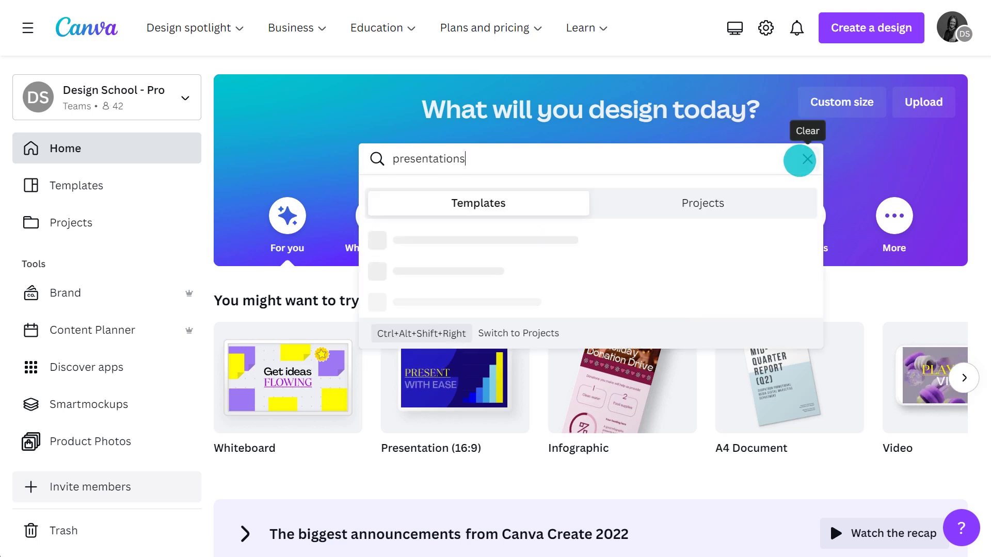
pyautogui.press('Return')
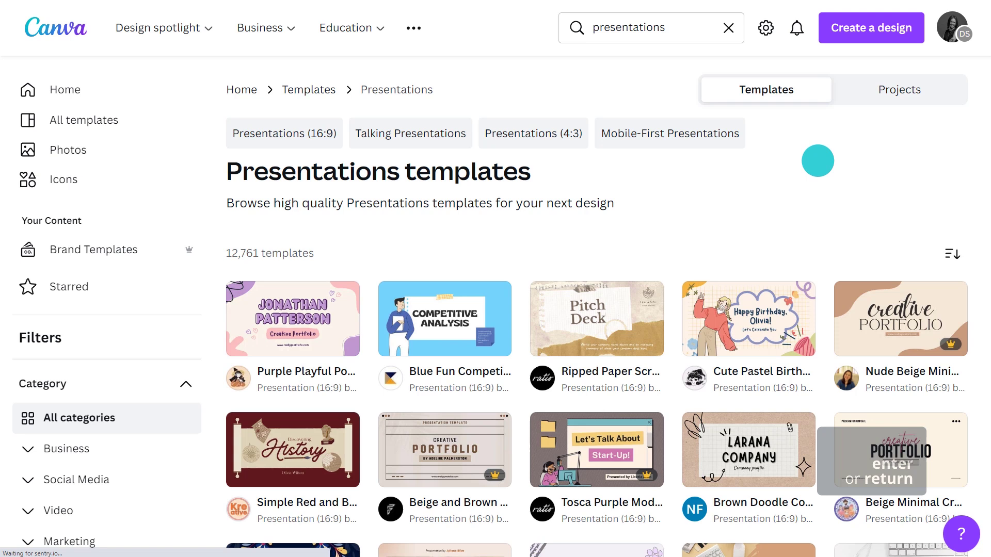
pyautogui.scroll(-5, 820, 160)
pyautogui.scroll(-4, 820, 160)
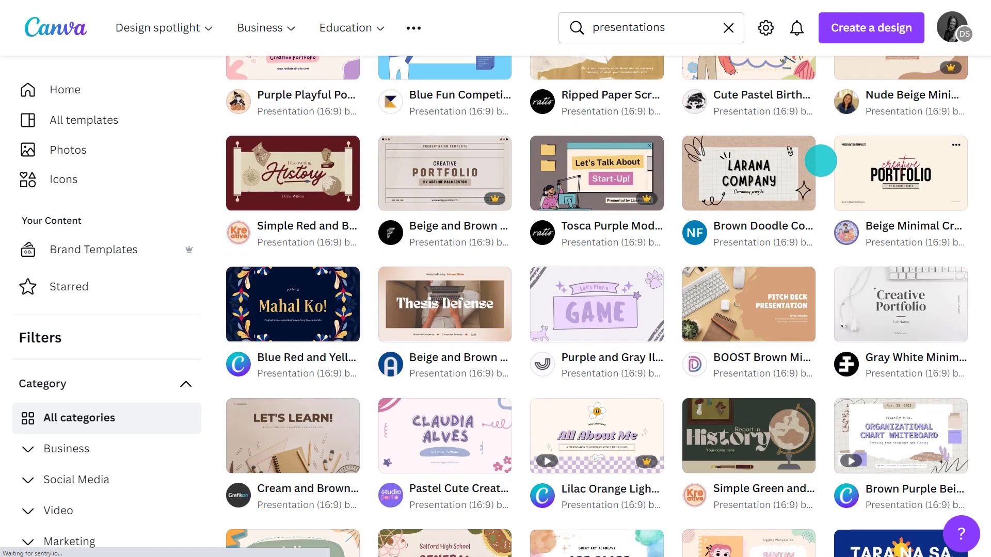
pyautogui.scroll(-2, 820, 160)
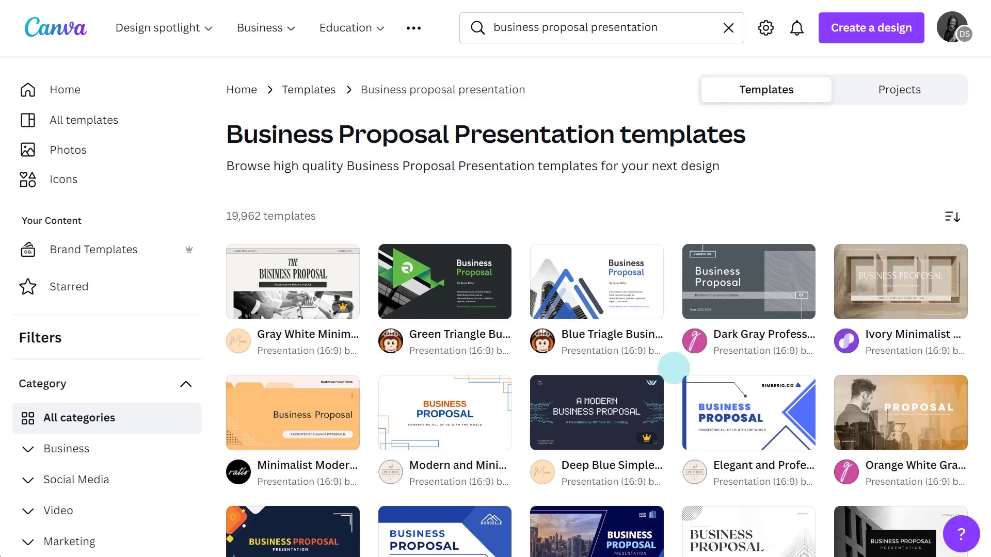
# Preview several presentation template thumbnails in the results grid.
pyautogui.moveTo(762, 418)
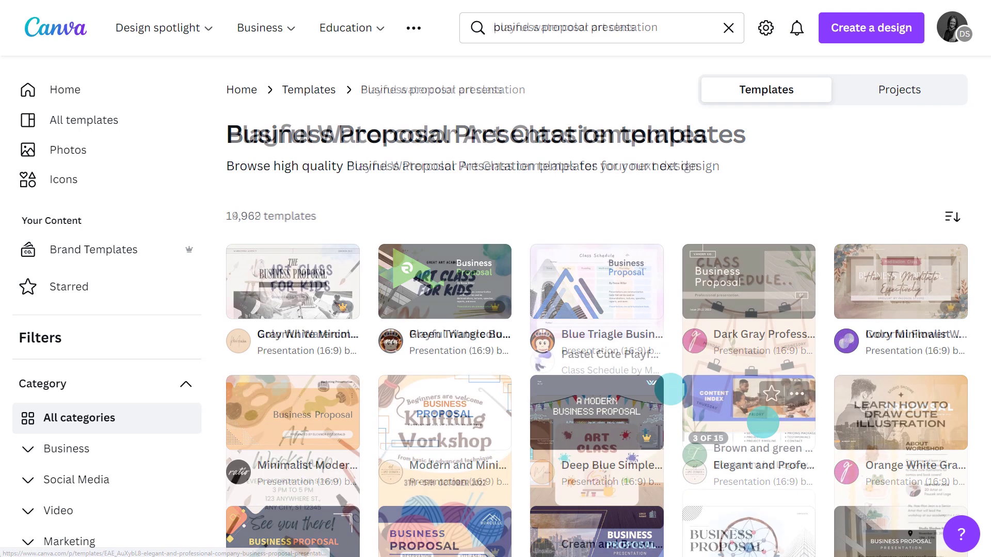
pyautogui.moveTo(440, 302)
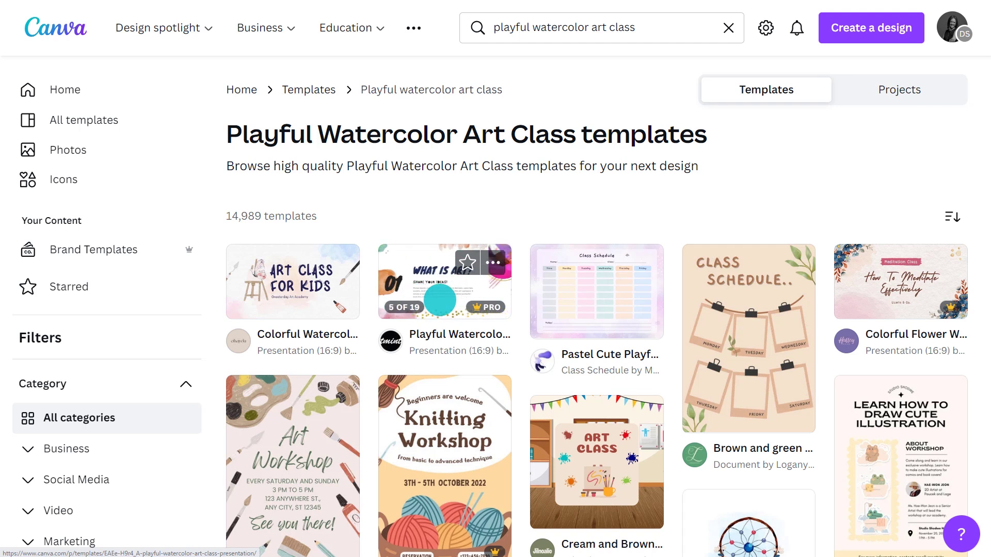
pyautogui.moveTo(490, 307)
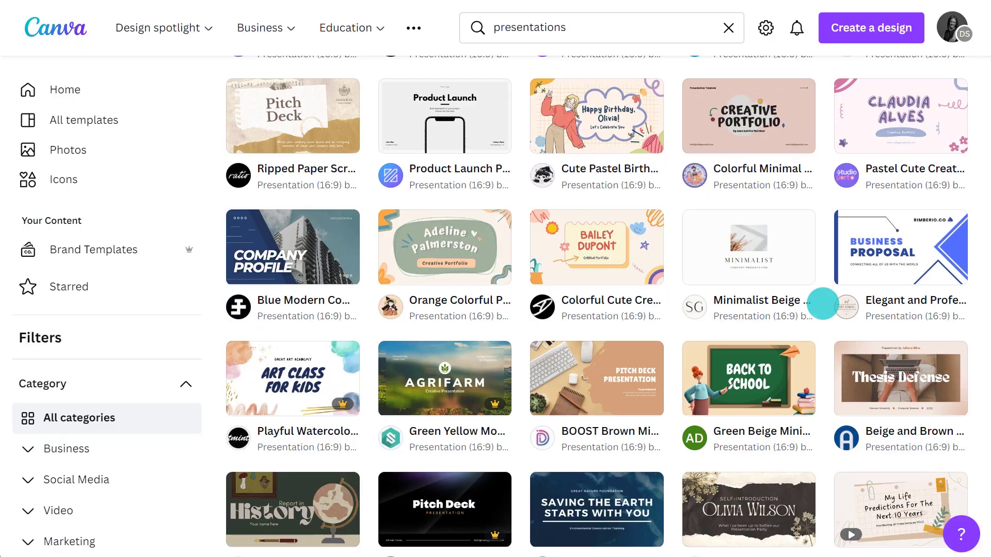
# Search 'environmental' presentations and start a design from the Green Minimalist environment template.
pyautogui.click(494, 27)
pyautogui.write('environmental')
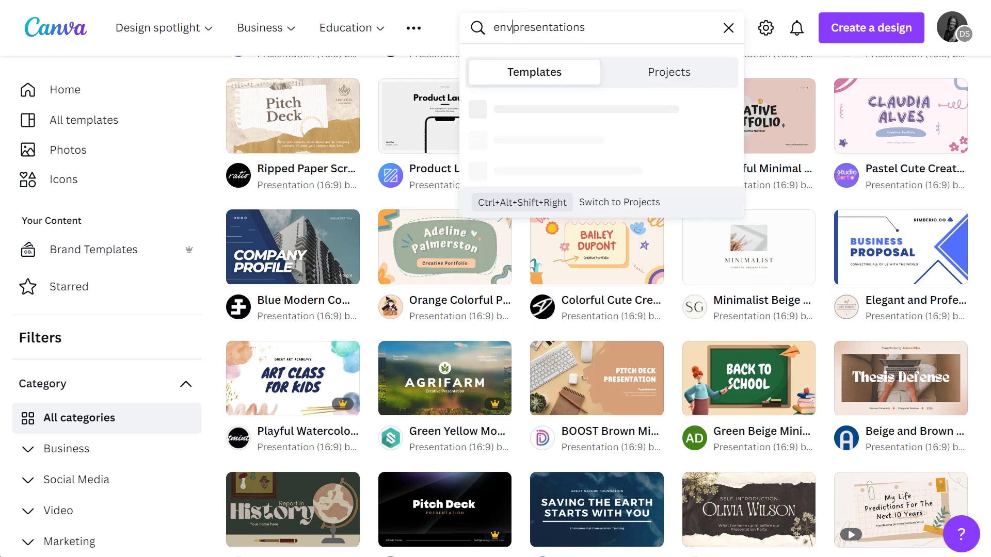
pyautogui.press('Return')
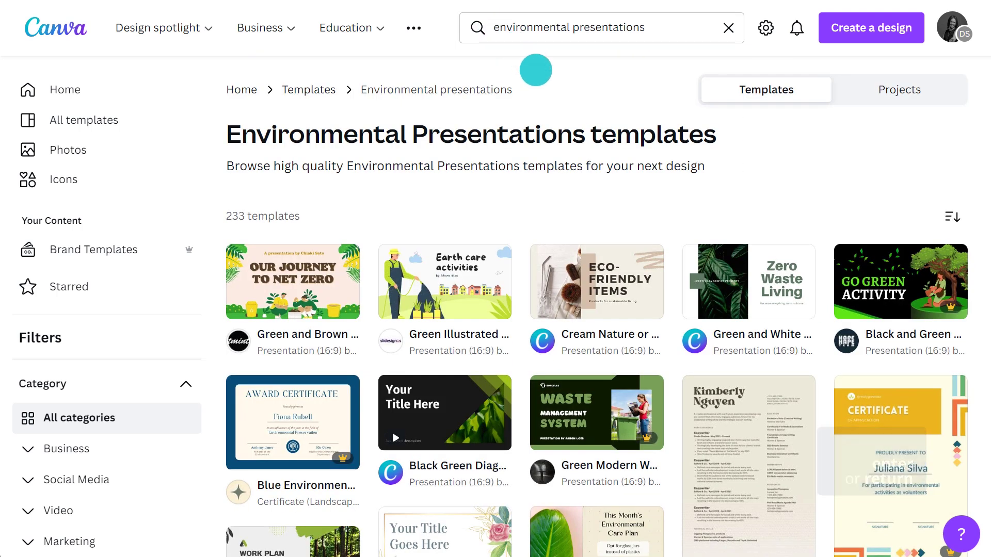
pyautogui.scroll(-4, 679, 218)
pyautogui.scroll(-2, 679, 219)
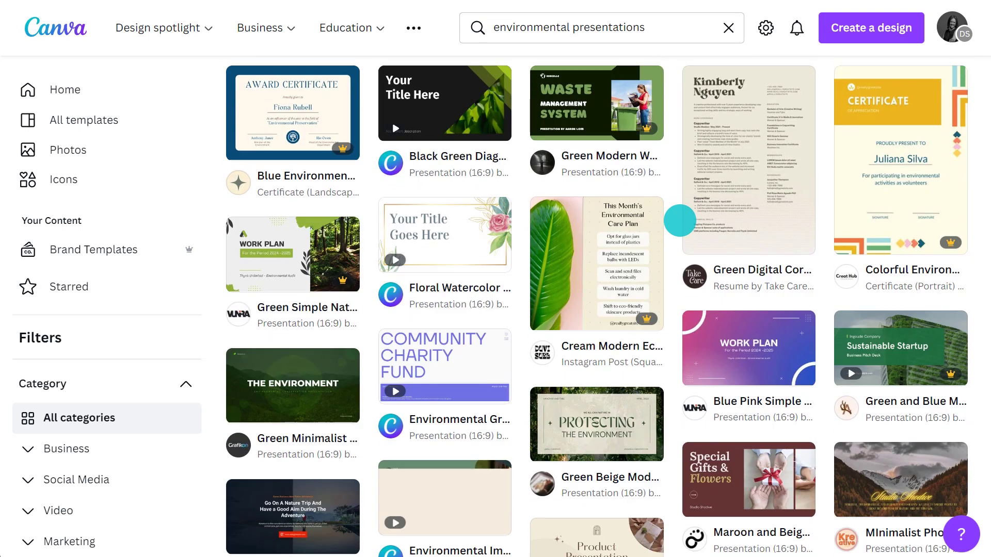
pyautogui.click(290, 385)
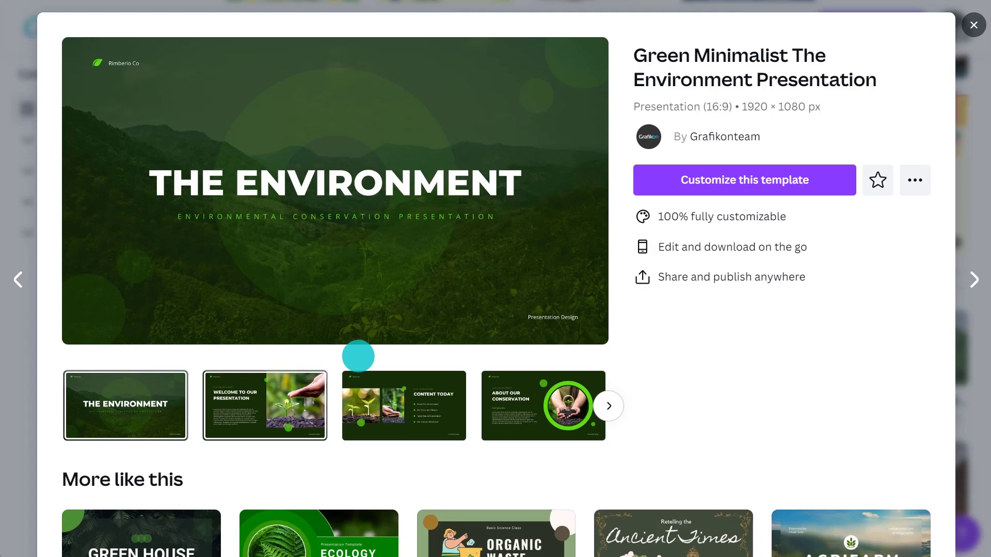
pyautogui.click(736, 191)
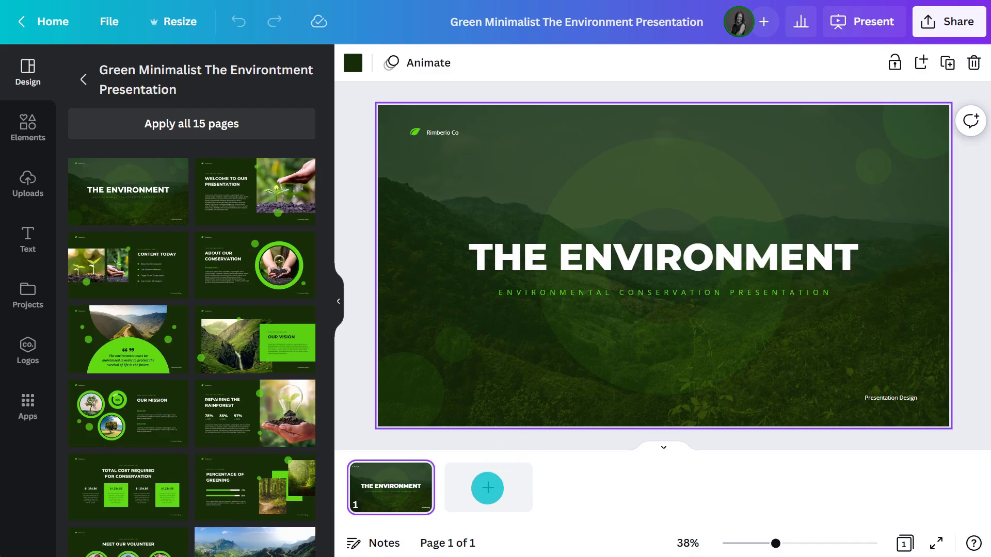
# Add the Welcome and Content Today pages, then apply all 15 template pages.
pyautogui.click(488, 487)
pyautogui.moveTo(243, 195); pyautogui.dragTo(477, 485)
pyautogui.click(588, 487)
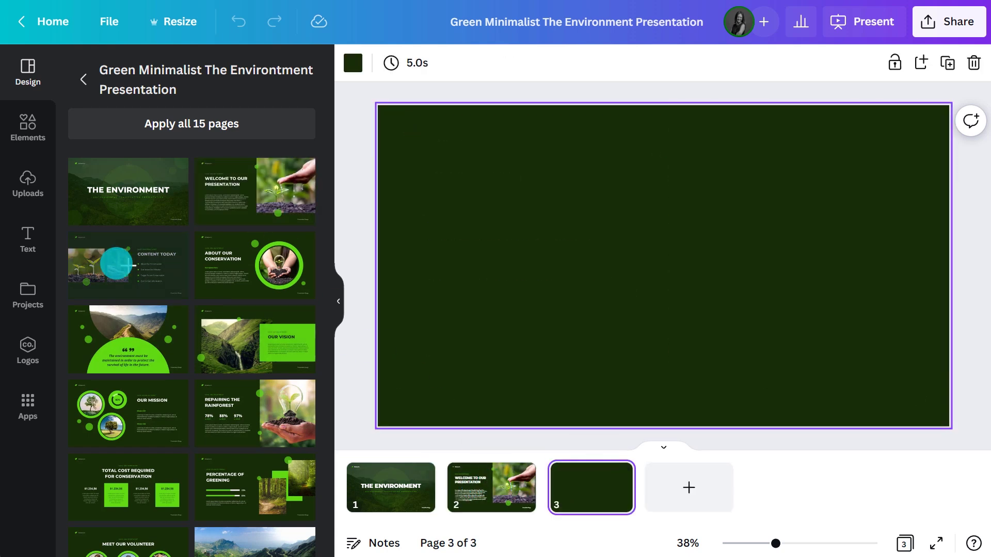
pyautogui.moveTo(110, 243); pyautogui.dragTo(585, 483)
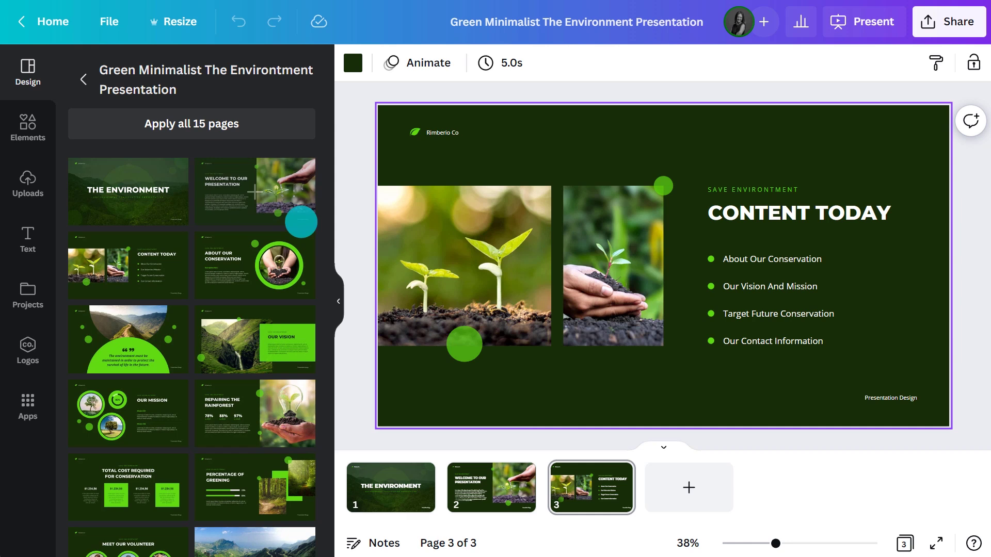
pyautogui.click(197, 126)
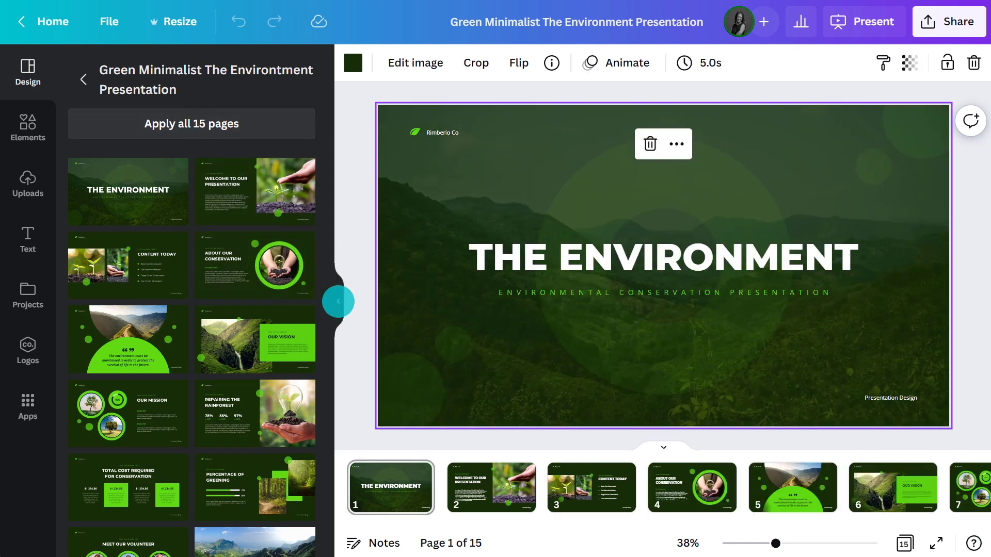
# Move About Our Conservation to fifth place and Percentage of Greening to fourth.
pyautogui.click(338, 301)
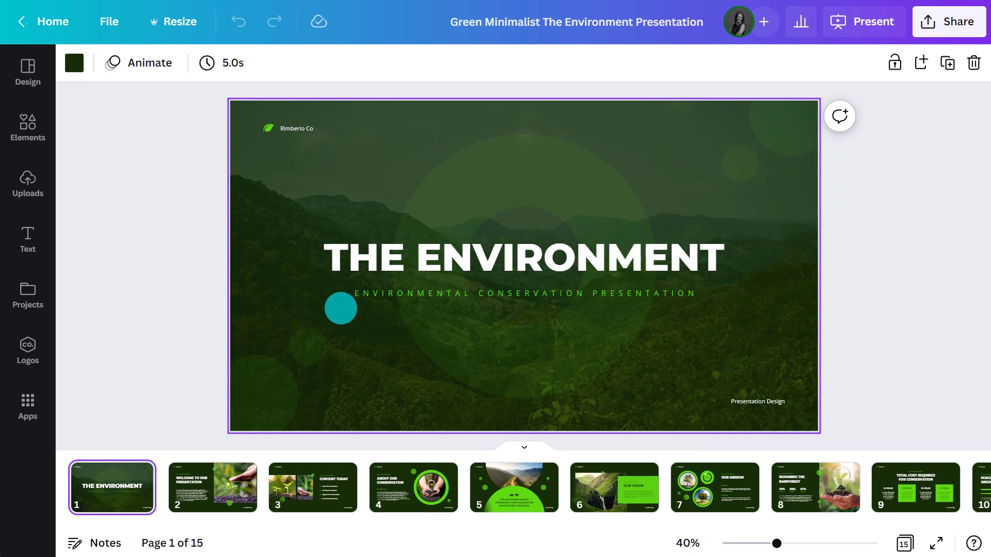
pyautogui.moveTo(413, 487); pyautogui.dragTo(549, 491)
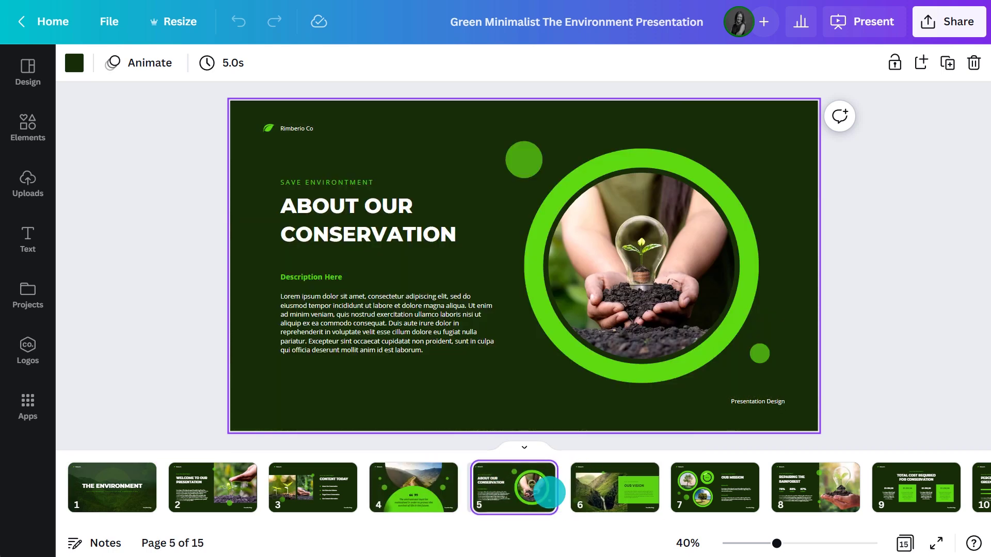
pyautogui.click(903, 543)
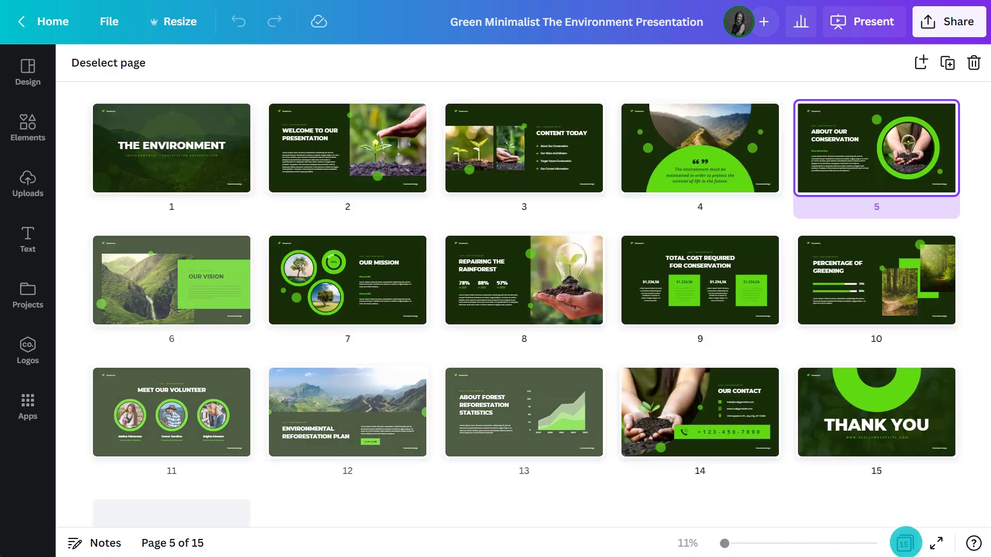
pyautogui.moveTo(897, 318); pyautogui.dragTo(628, 166)
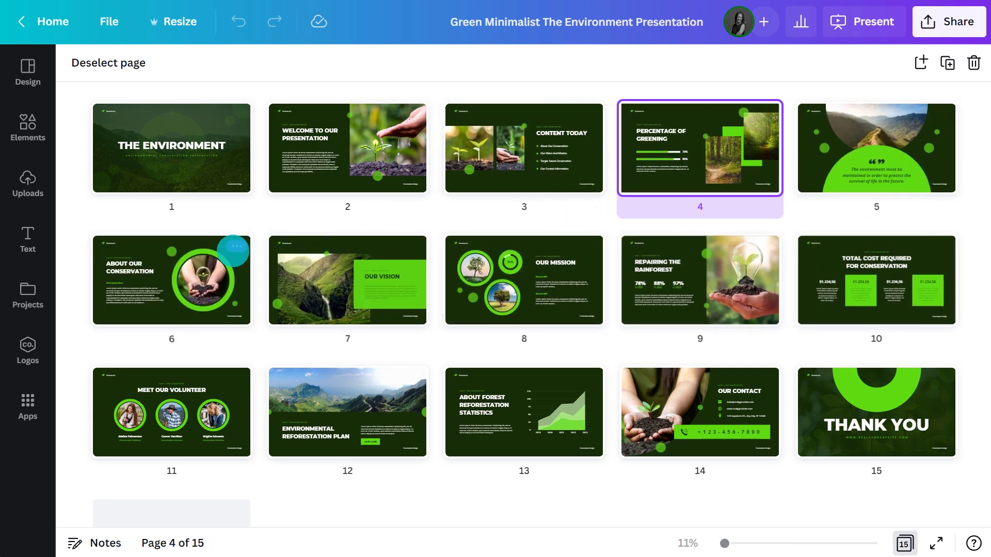
# Delete page 6 and every later slide, keeping only the first five.
pyautogui.click(233, 249)
pyautogui.click(281, 323)
pyautogui.press('Delete')
pyautogui.press('Delete')
pyautogui.press('Delete')
pyautogui.press('Delete')
pyautogui.press('Delete')
pyautogui.press('Delete')
pyautogui.press('Delete')
pyautogui.press('Delete')
pyautogui.press('Delete')
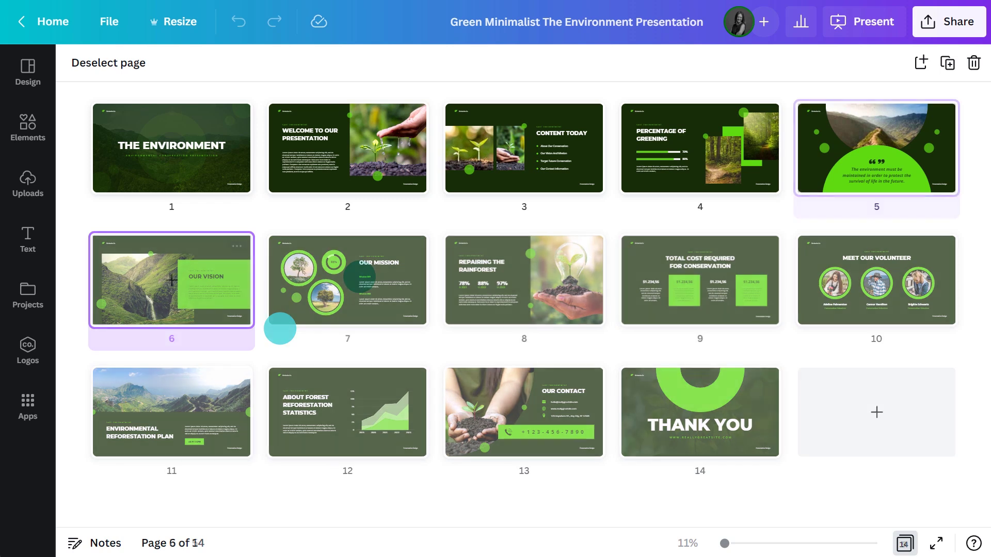
pyautogui.click(904, 543)
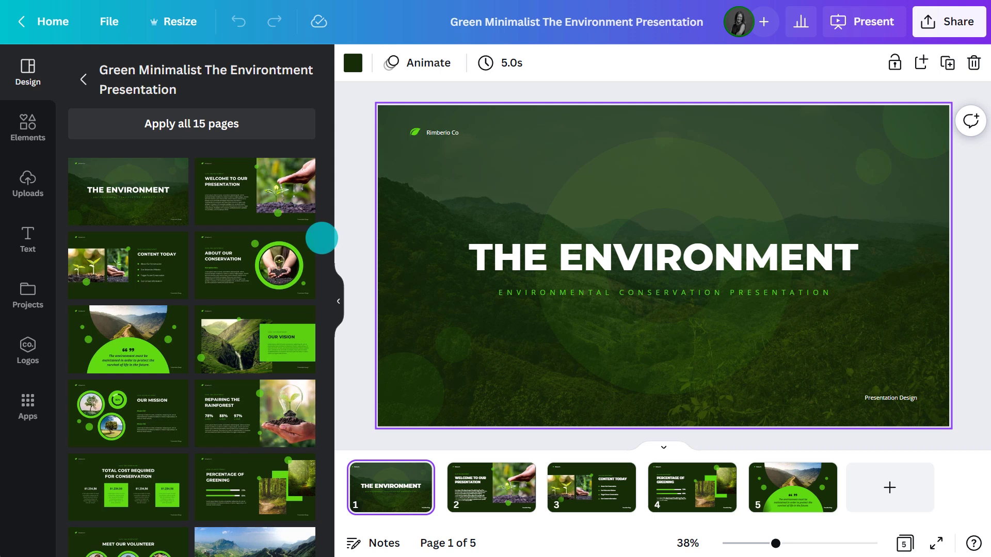
# Apply the Open Sans template style and shuffle to the dark green palette.
pyautogui.scroll(-6, 322, 238)
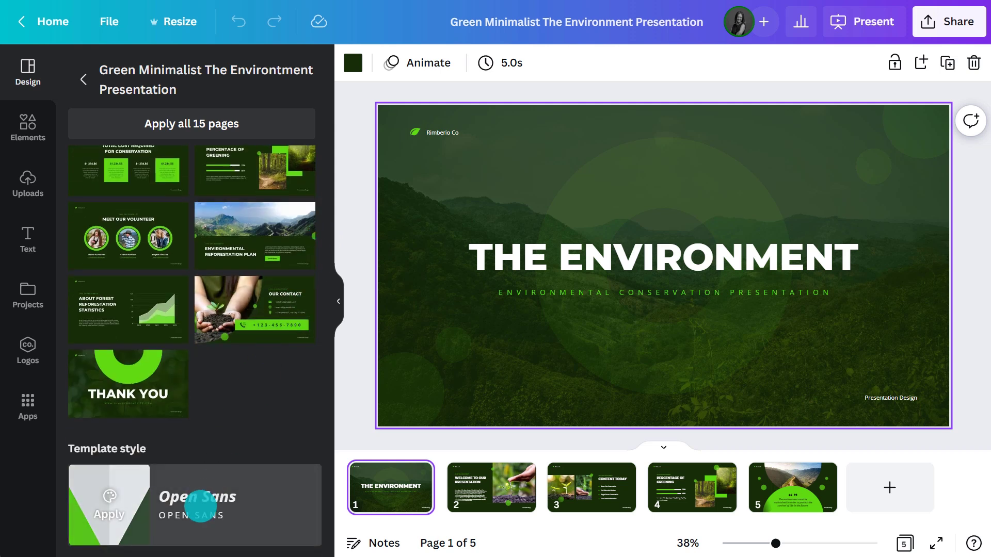
pyautogui.click(198, 506)
pyautogui.scroll(-1, 198, 503)
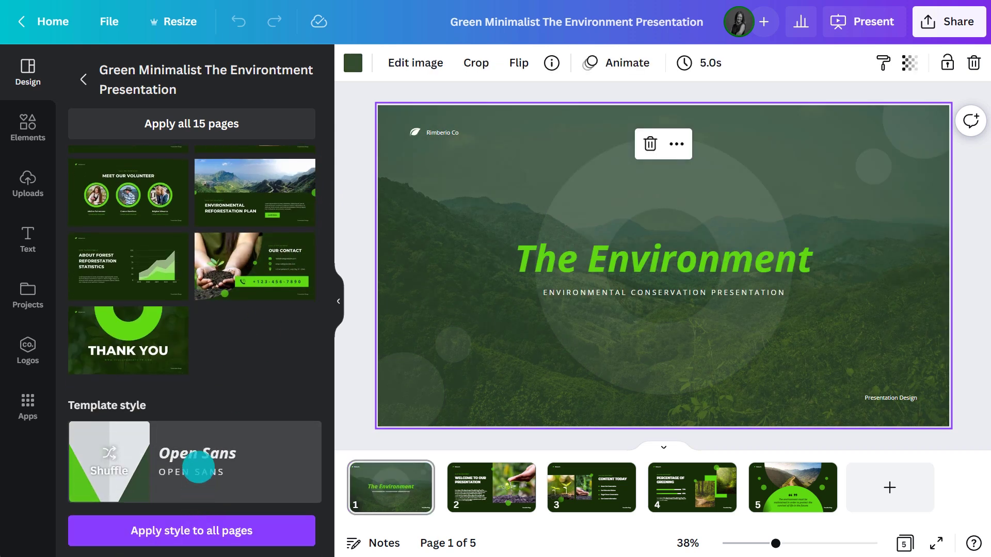
pyautogui.click(199, 471)
pyautogui.click(198, 470)
pyautogui.click(199, 471)
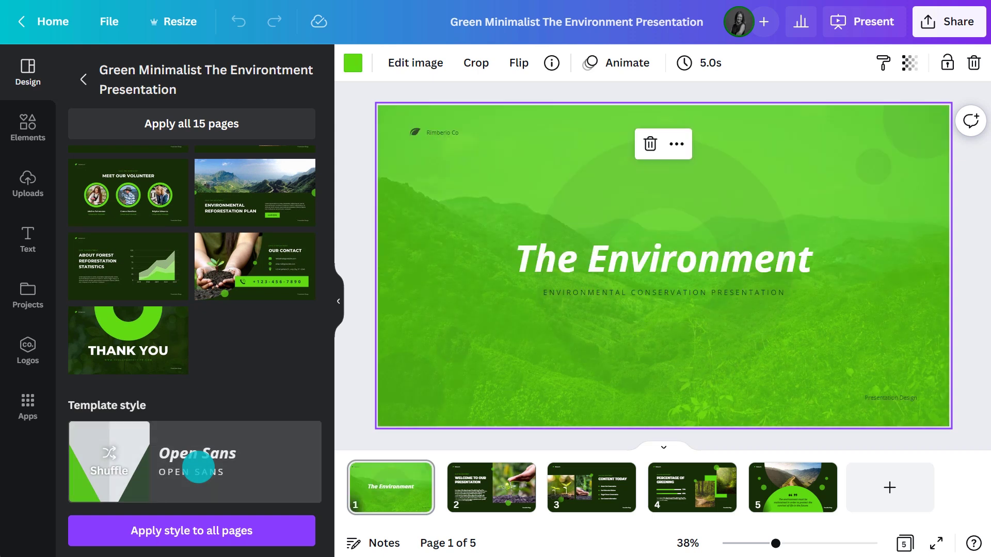
pyautogui.click(199, 471)
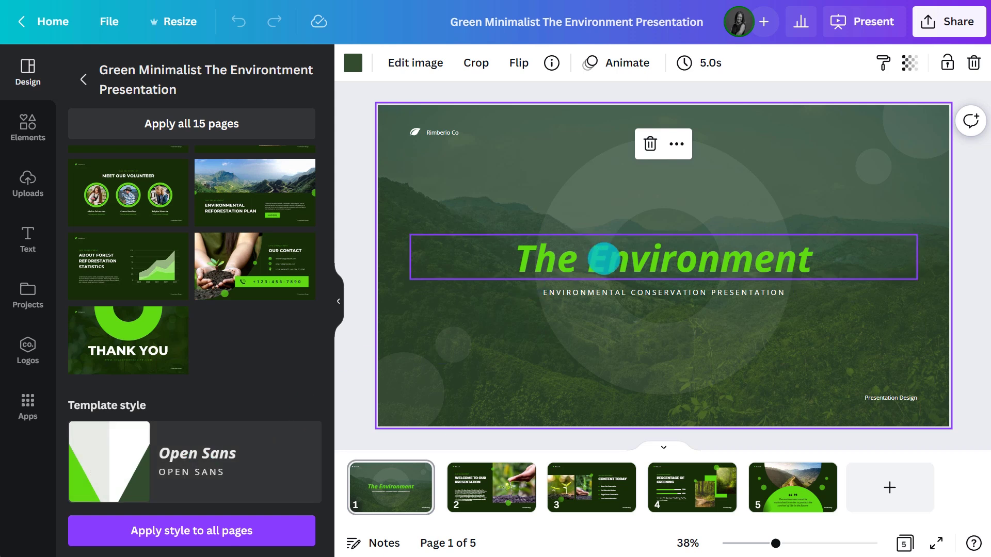
# Make the 'The Environment' title text white.
pyautogui.click(604, 256)
pyautogui.click(588, 62)
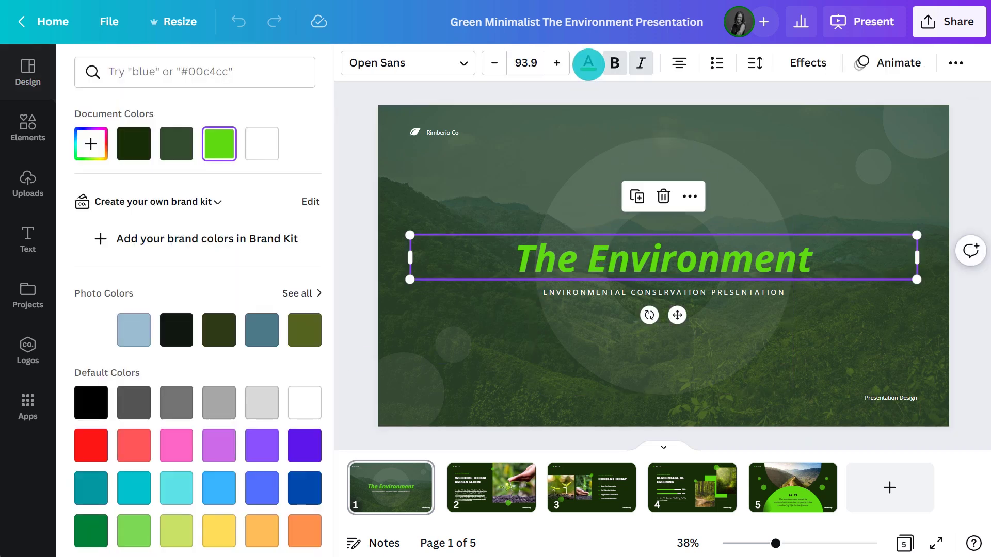
pyautogui.click(267, 140)
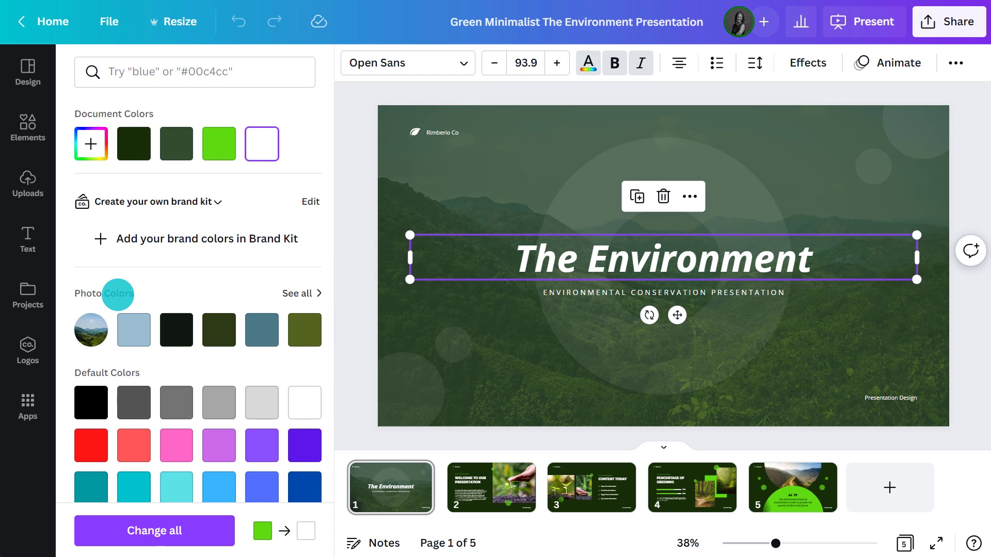
pyautogui.click(91, 140)
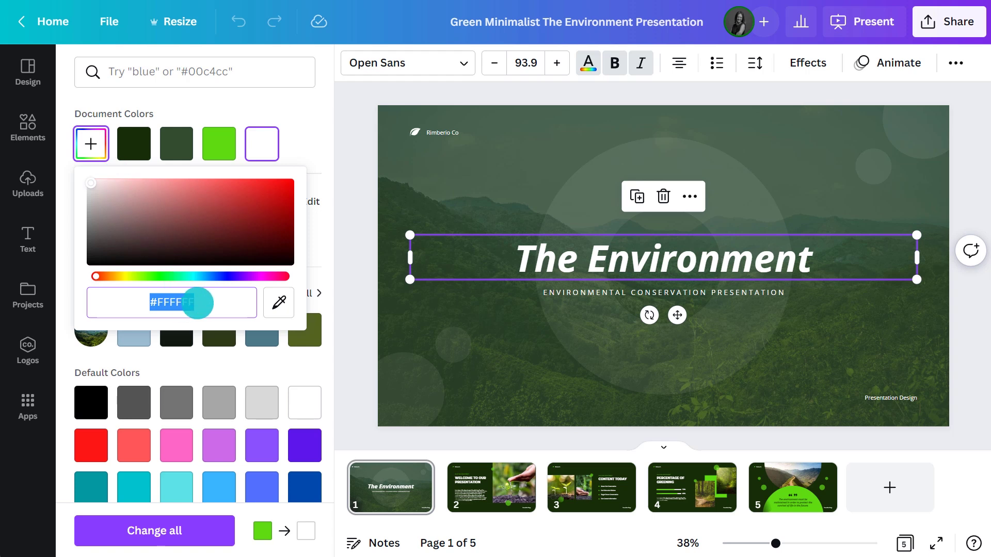
pyautogui.click(279, 303)
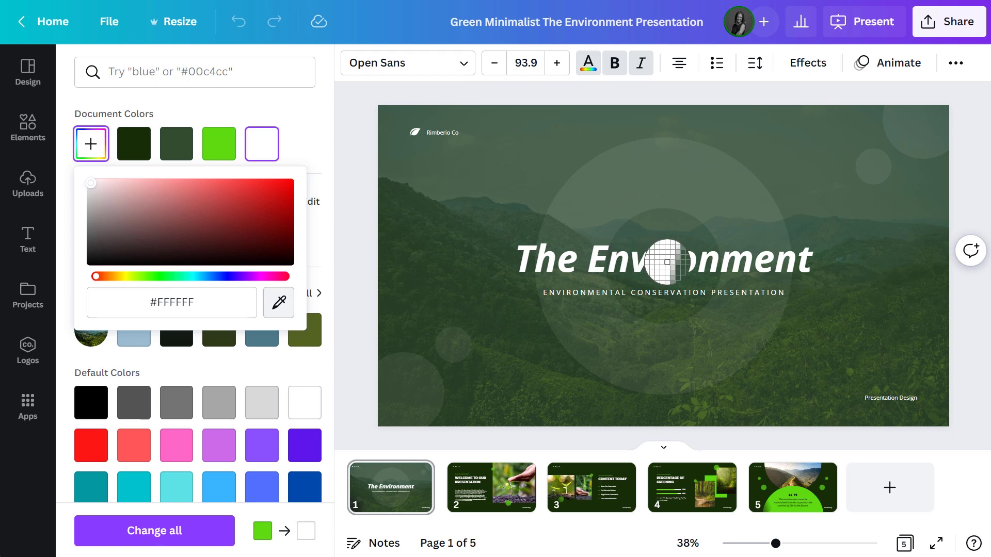
pyautogui.click(656, 261)
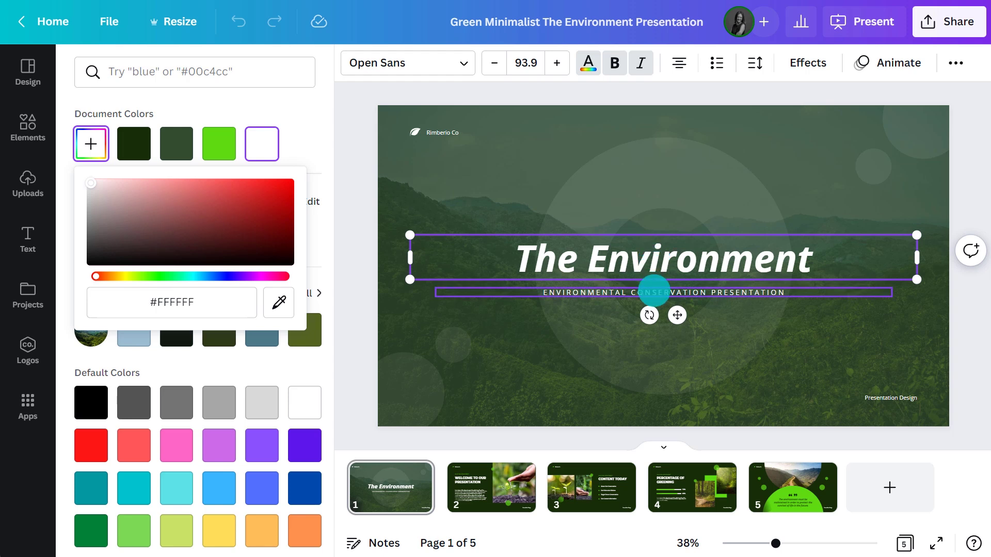
# Retype the subtitle as 'LOCAL CAMPING STRATEGY & GOAL PRESENTATION', discarding a stray test text box.
pyautogui.doubleClick(653, 291)
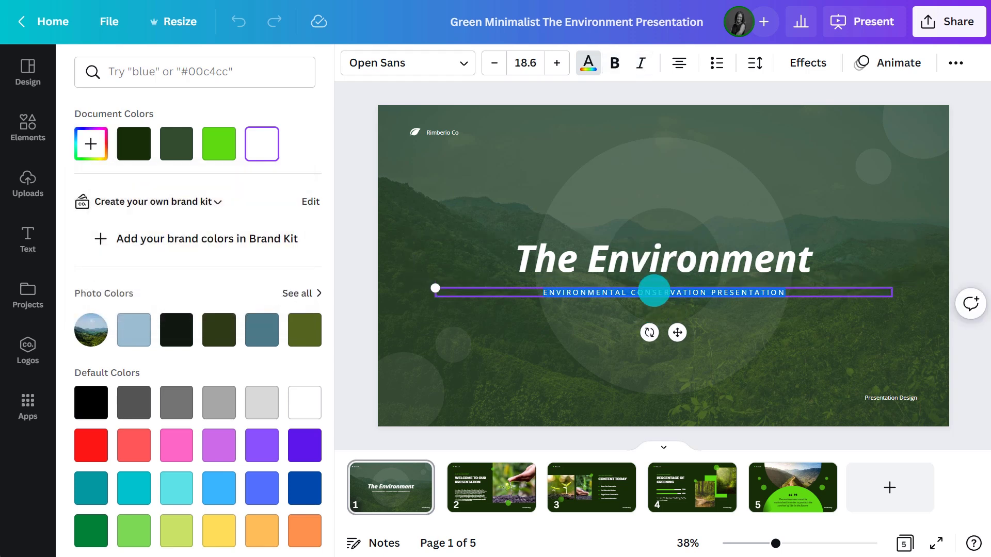
pyautogui.write('LOC')
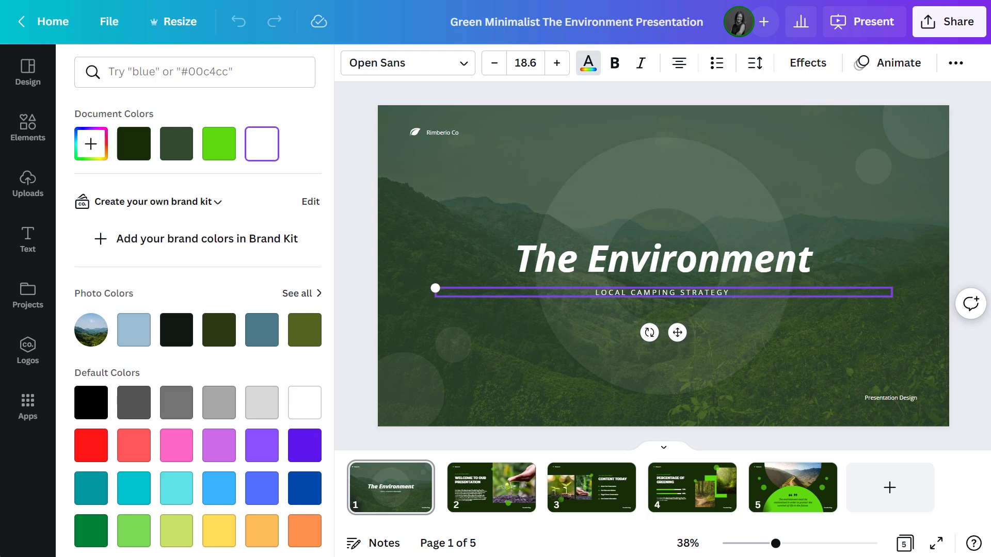
pyautogui.click(20, 240)
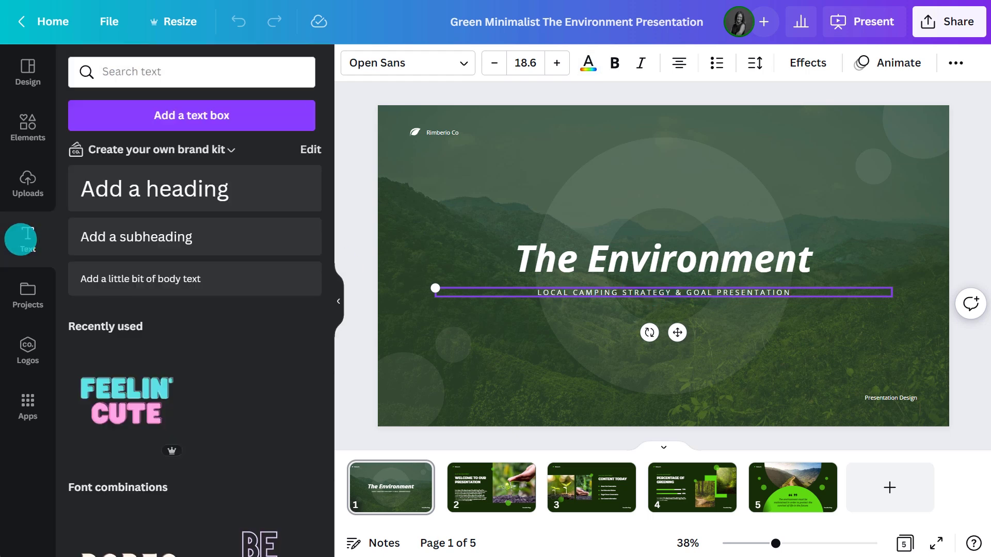
pyautogui.click(183, 117)
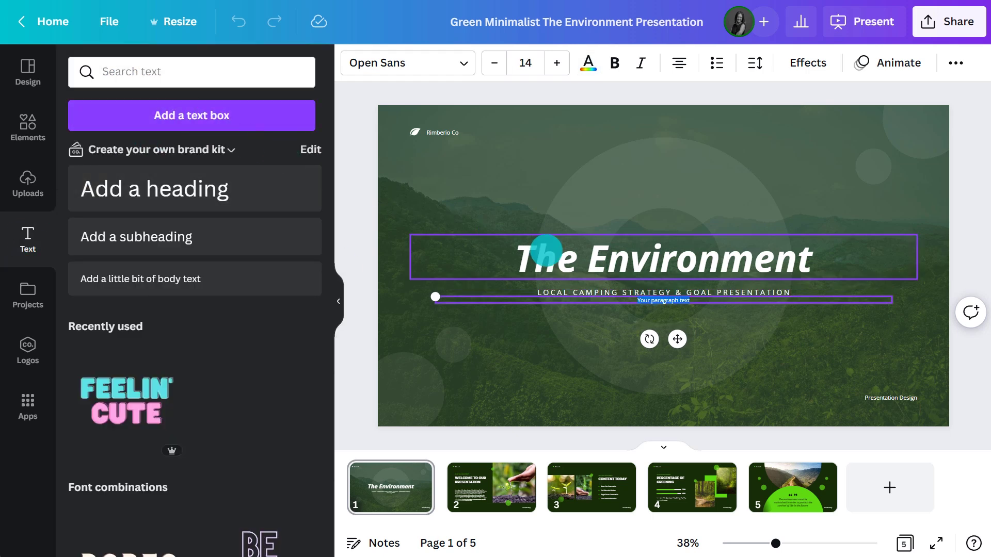
pyautogui.click(687, 302)
pyautogui.click(664, 259)
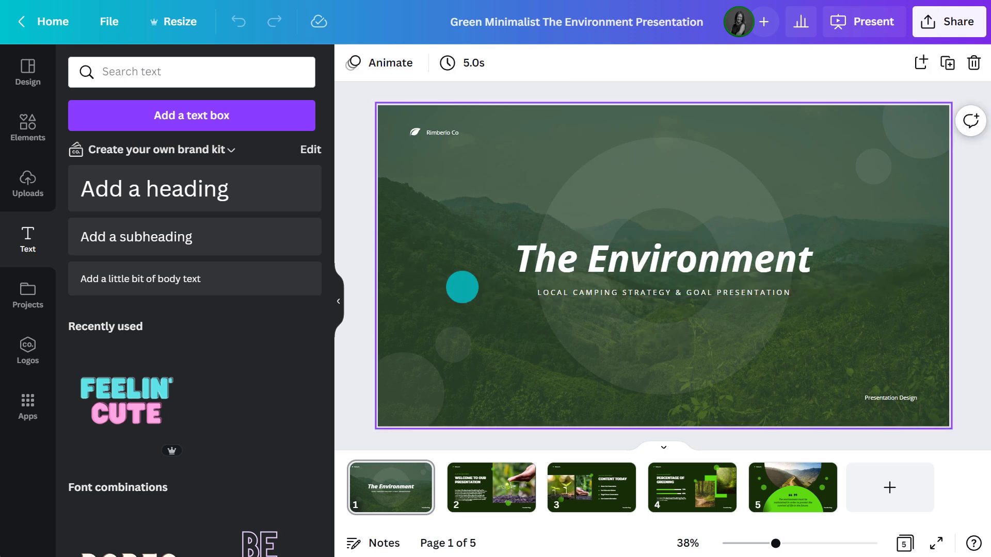
# Set the subtitle font to Anantason Expanded Medium.
pyautogui.click(338, 301)
pyautogui.click(471, 294)
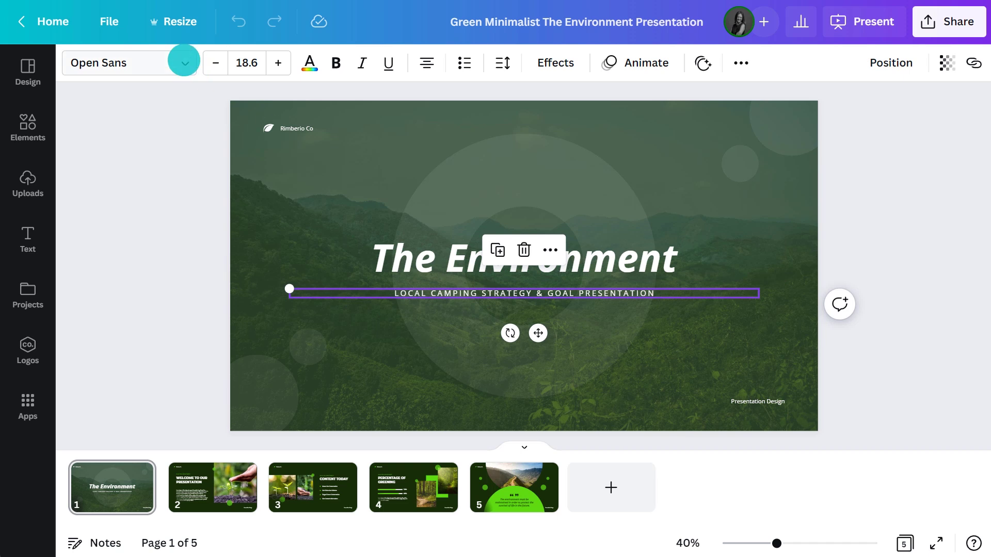
pyautogui.click(184, 62)
pyautogui.click(250, 108)
pyautogui.write('ANANTA')
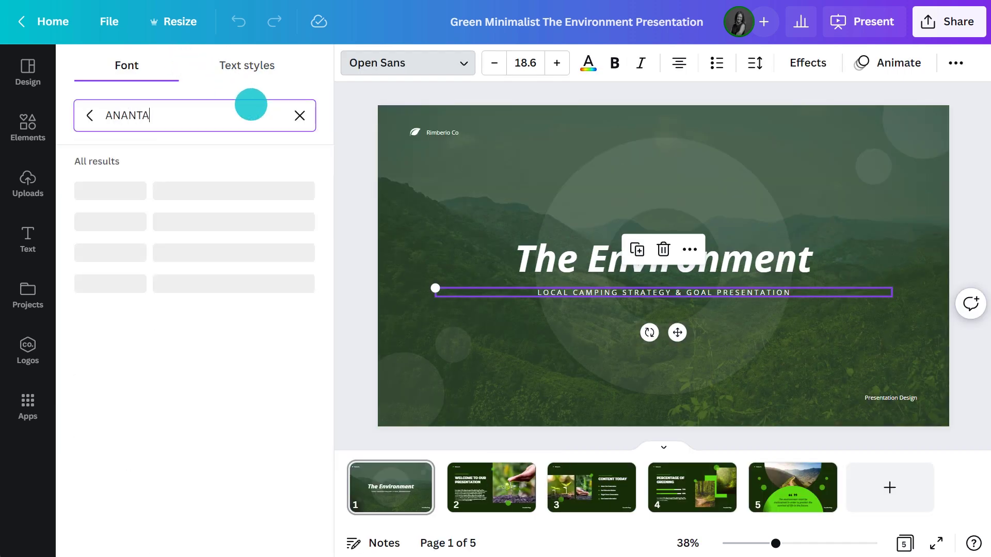
pyautogui.write('SON EXPANDED ME')
pyautogui.click(219, 321)
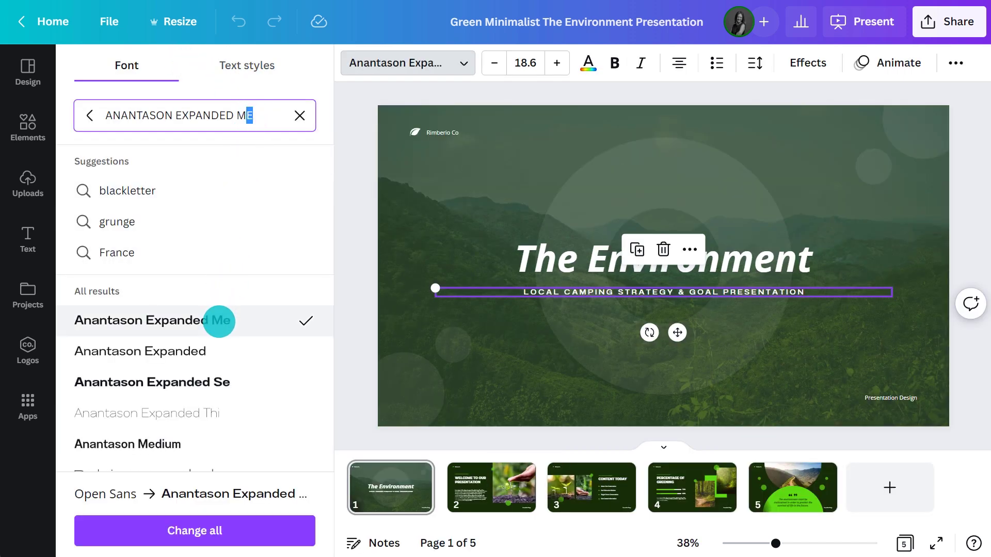
pyautogui.click(338, 298)
# Rename the slide title to 'Camping Grounds'.
pyautogui.doubleClick(438, 261)
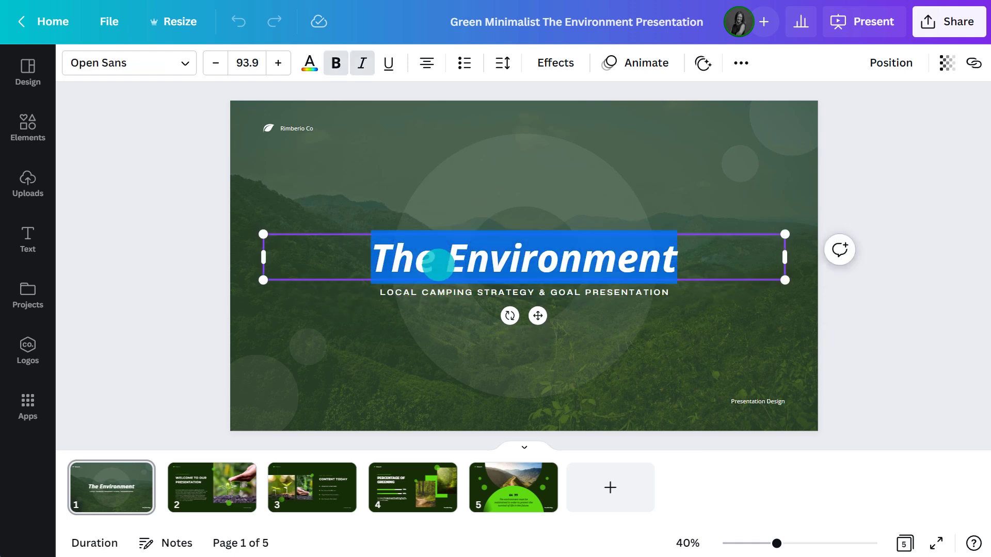
pyautogui.write('Camping Grounds')
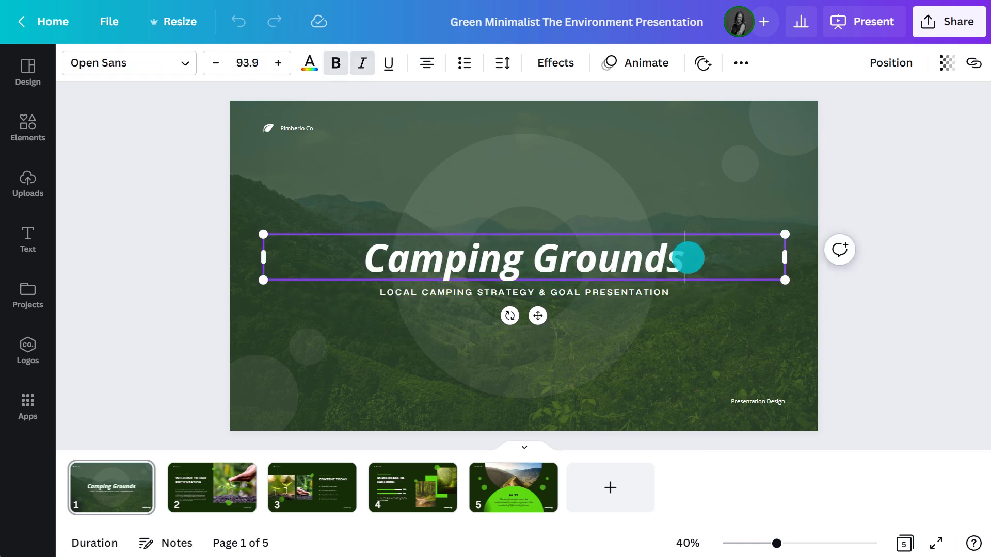
pyautogui.moveTo(688, 257); pyautogui.dragTo(367, 259)
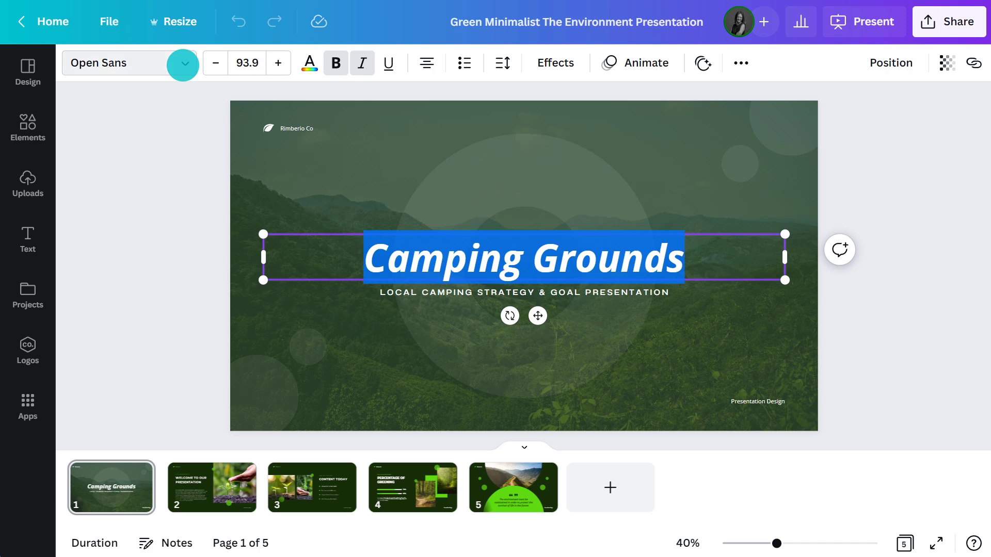
# Set the Camping Grounds title in Agrandir Grand at font size 102.
pyautogui.click(181, 62)
pyautogui.scroll(-5, 245, 175)
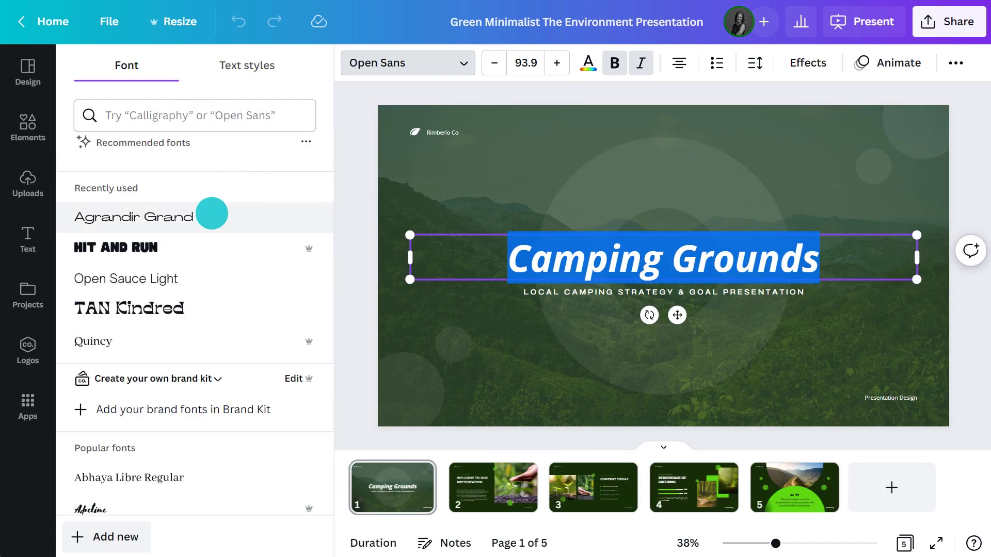
pyautogui.click(212, 216)
pyautogui.click(525, 61)
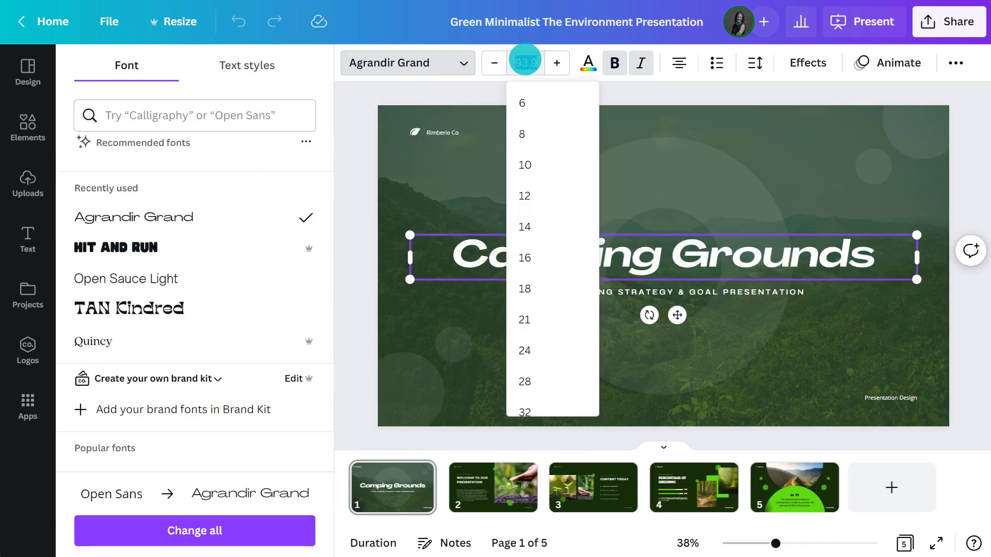
pyautogui.write('102')
pyautogui.press('Return')
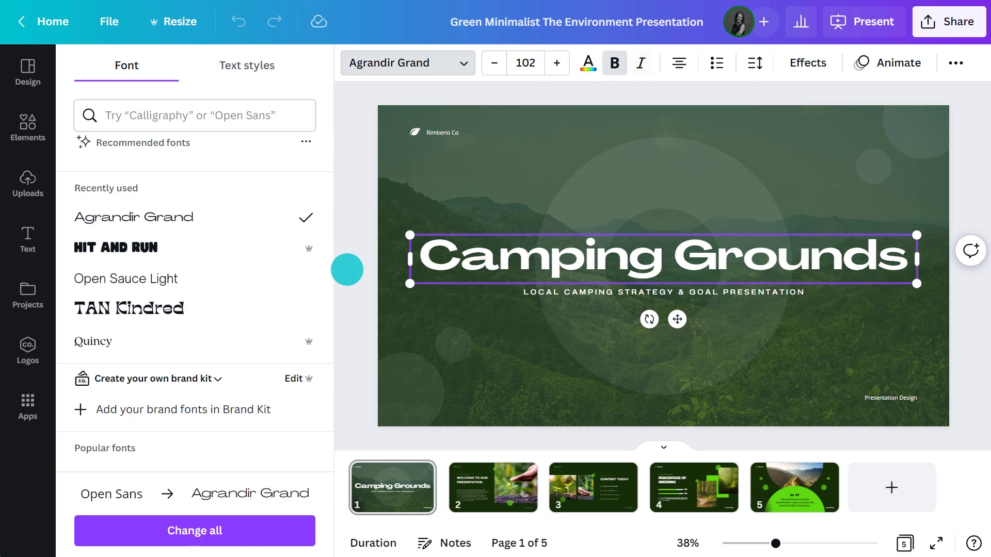
pyautogui.click(346, 270)
pyautogui.click(745, 401)
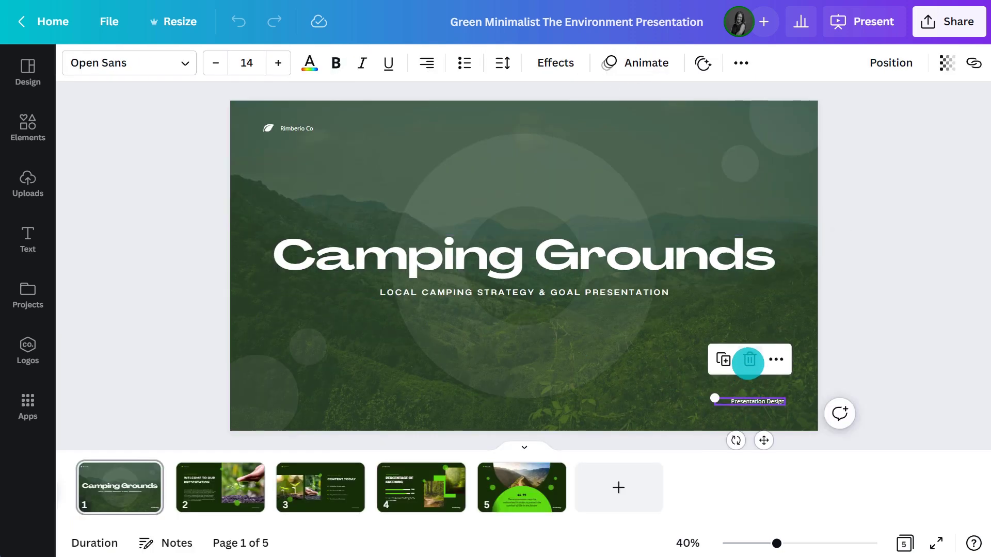
# Delete the 'Presentation Design' caption from the title slide.
pyautogui.click(748, 359)
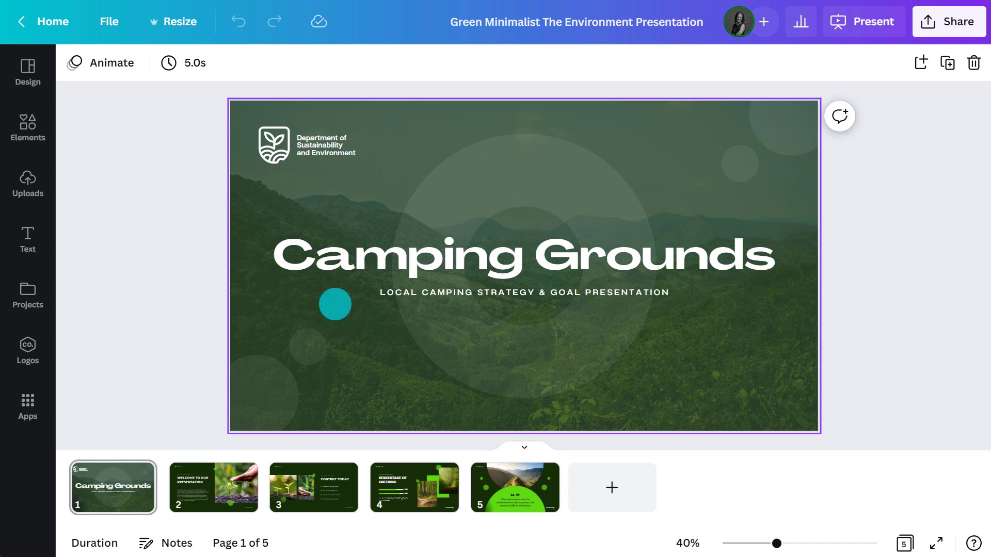
# Set the uploaded lakeside photo as slide 1's background.
pyautogui.click(28, 190)
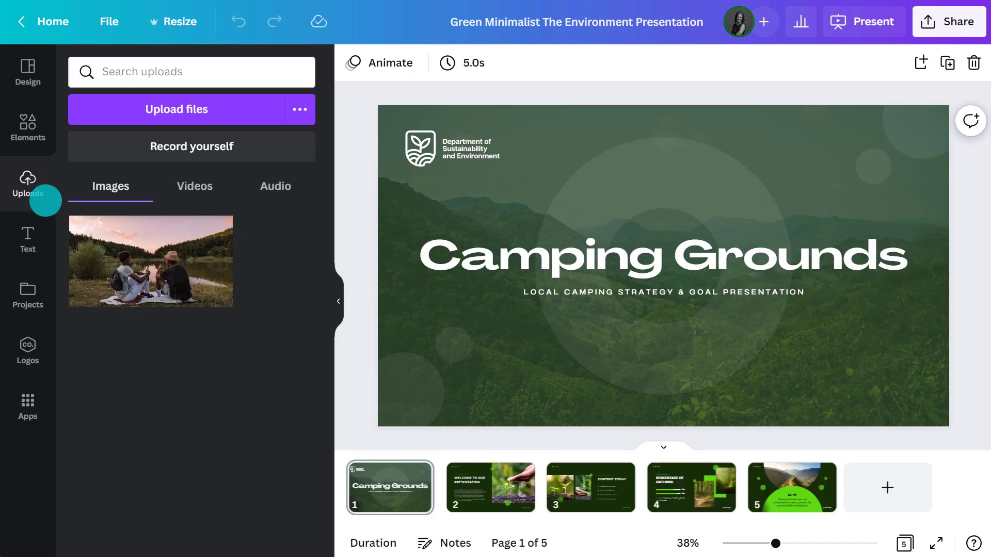
pyautogui.click(145, 261)
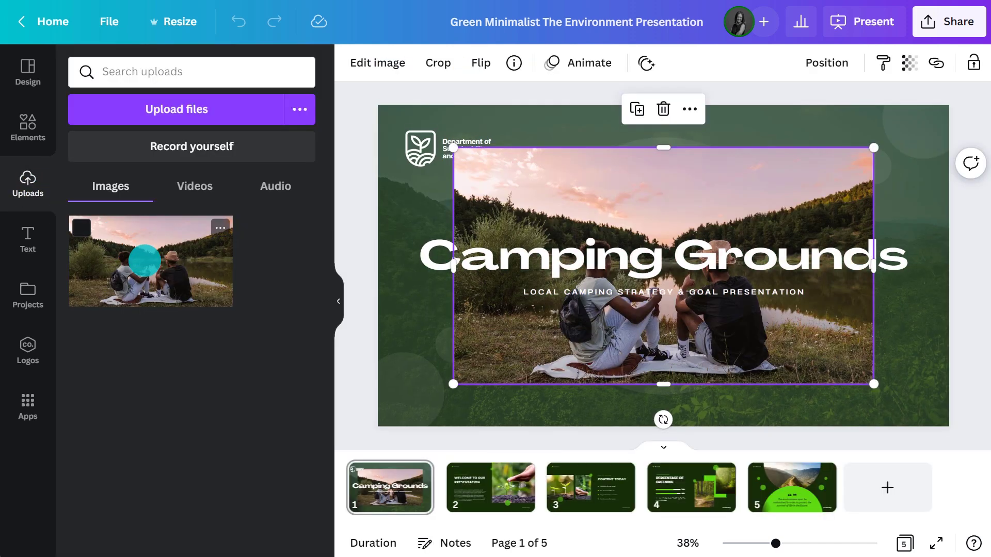
pyautogui.click(663, 111)
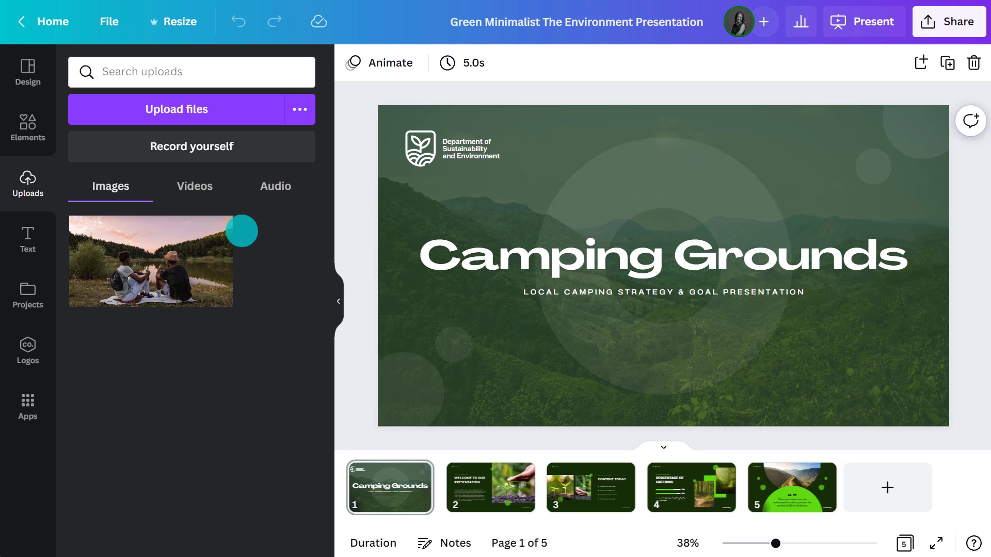
pyautogui.moveTo(148, 255); pyautogui.dragTo(391, 277)
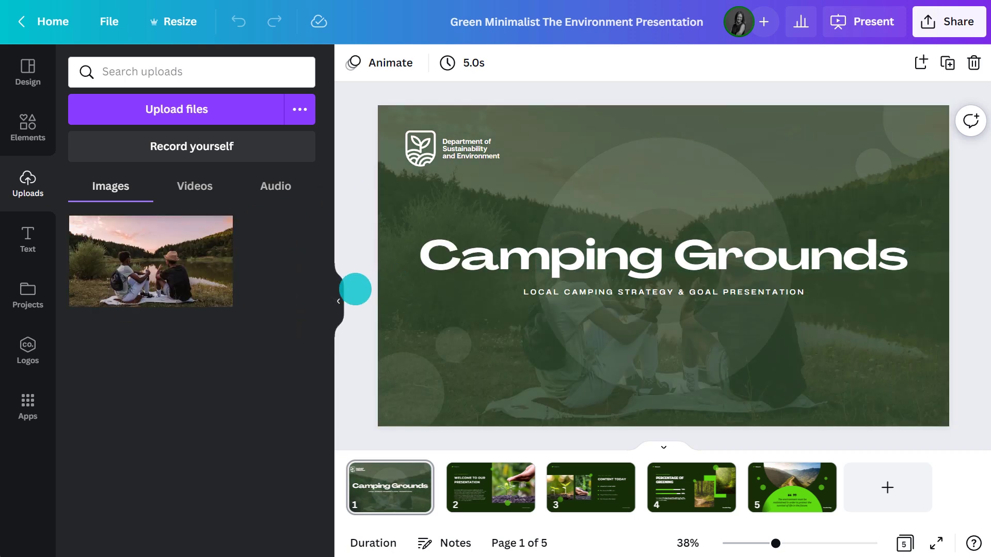
pyautogui.click(339, 297)
# Crop and reposition the lakeside background photo within its frame.
pyautogui.click(423, 122)
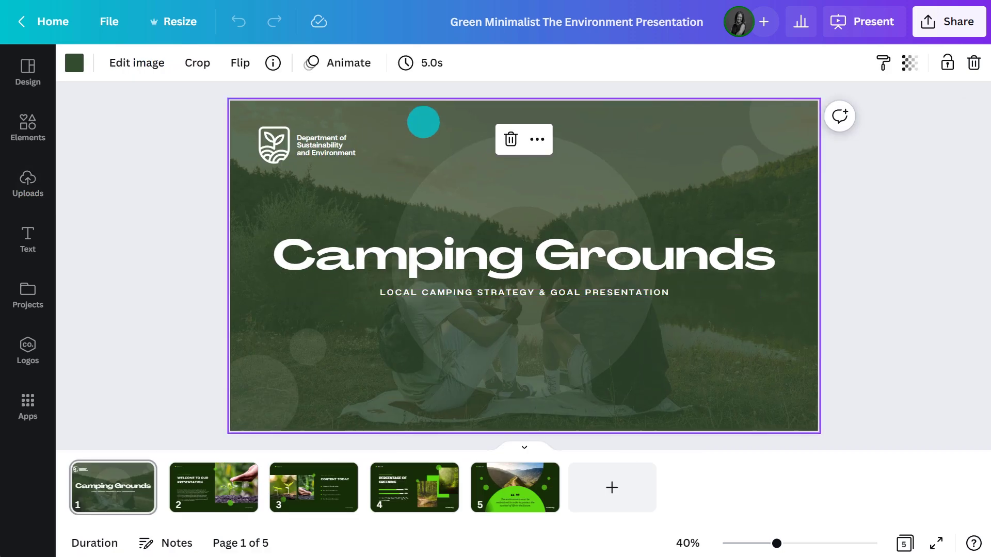
pyautogui.click(200, 62)
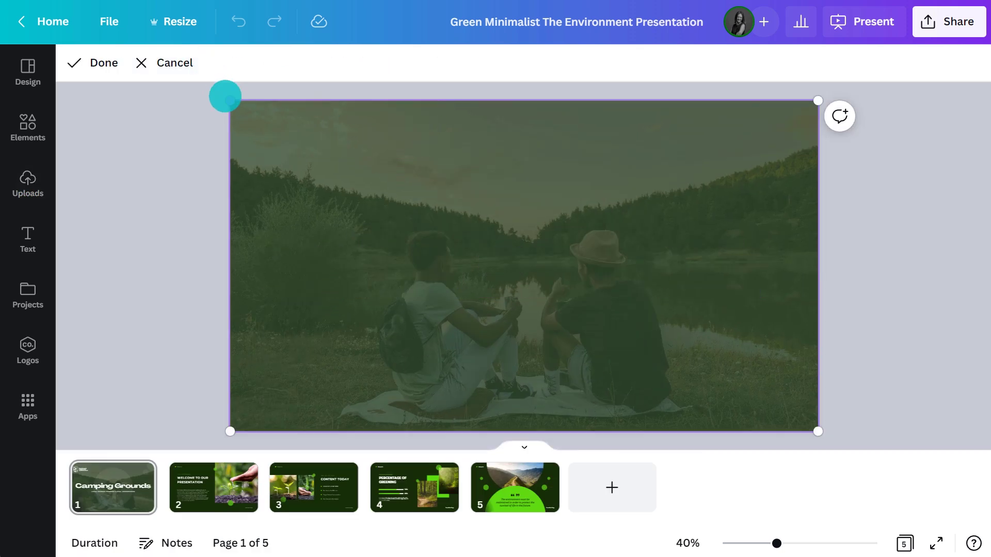
pyautogui.moveTo(227, 98); pyautogui.dragTo(190, 91)
pyautogui.moveTo(289, 166); pyautogui.dragTo(311, 148)
pyautogui.click(184, 64)
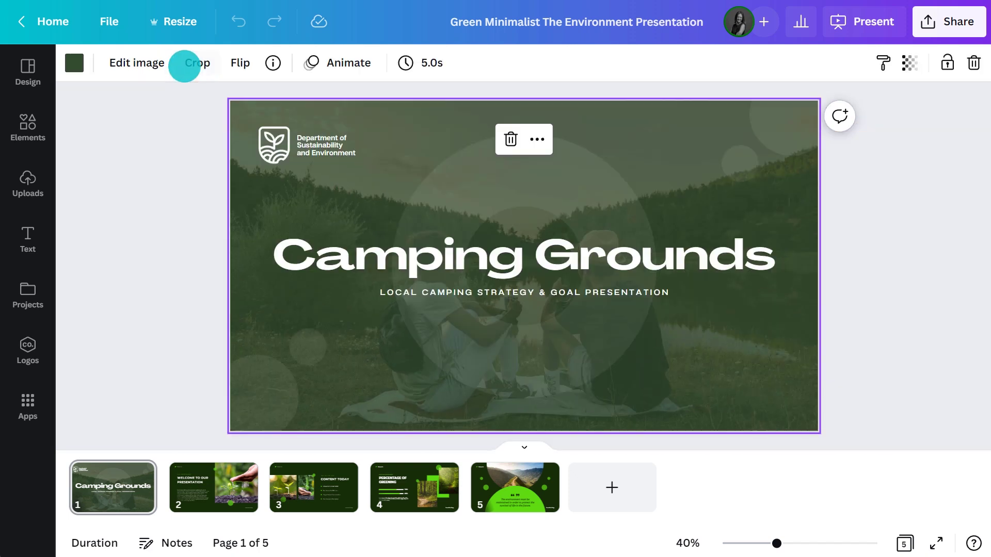
# Apply the Sea Green duotone effect to the background photo.
pyautogui.click(139, 62)
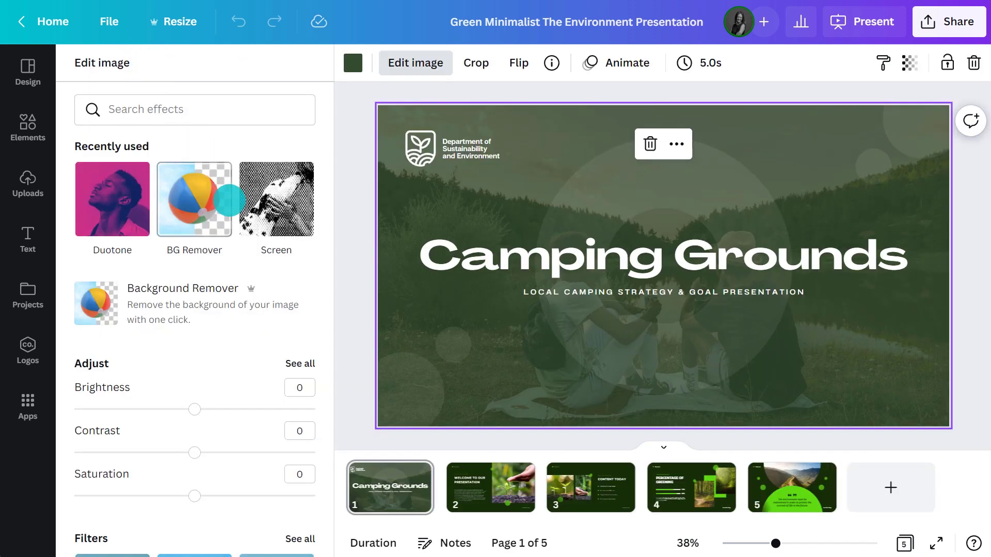
pyautogui.scroll(-15, 229, 200)
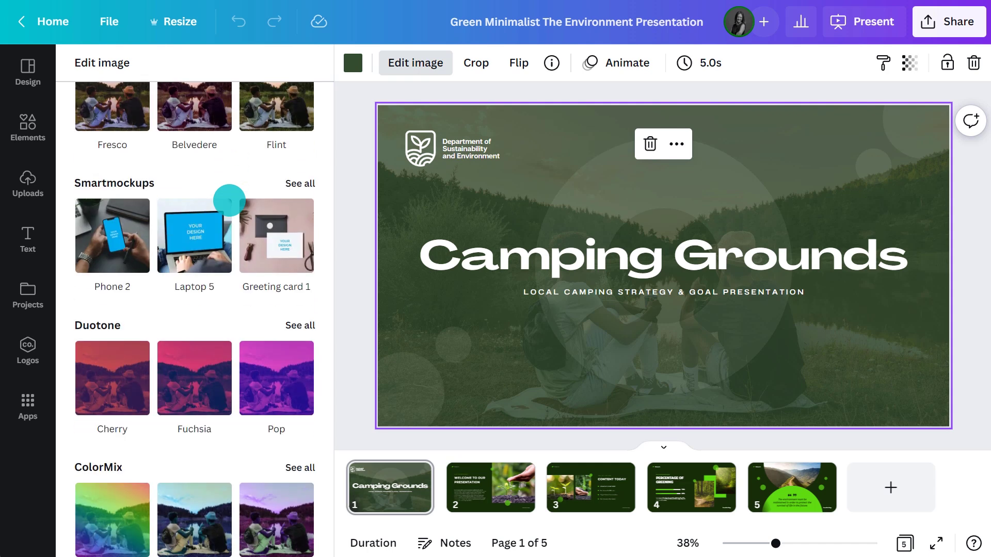
pyautogui.click(289, 325)
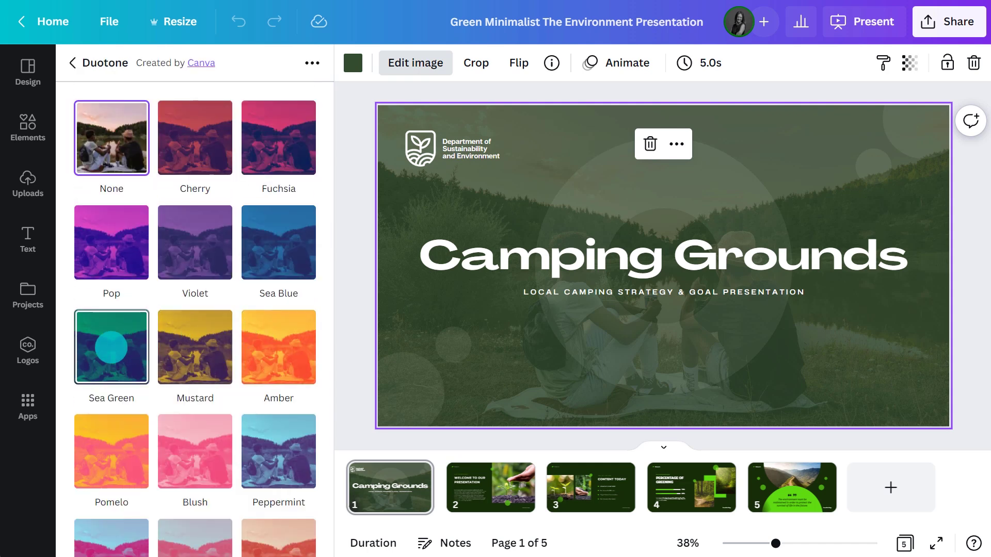
pyautogui.click(117, 355)
pyautogui.click(252, 529)
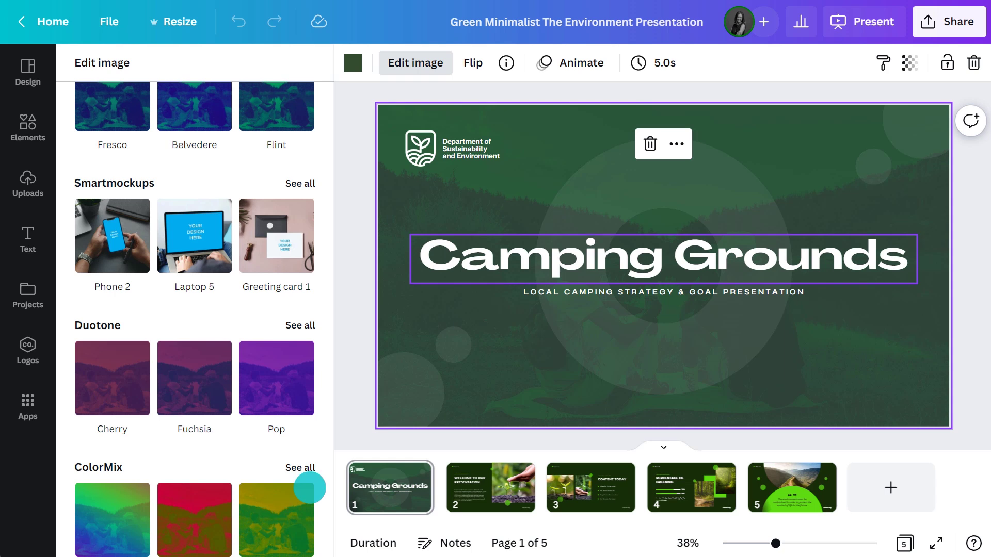
# Set the background photo's transparency to 100 so it is fully opaque.
pyautogui.click(909, 62)
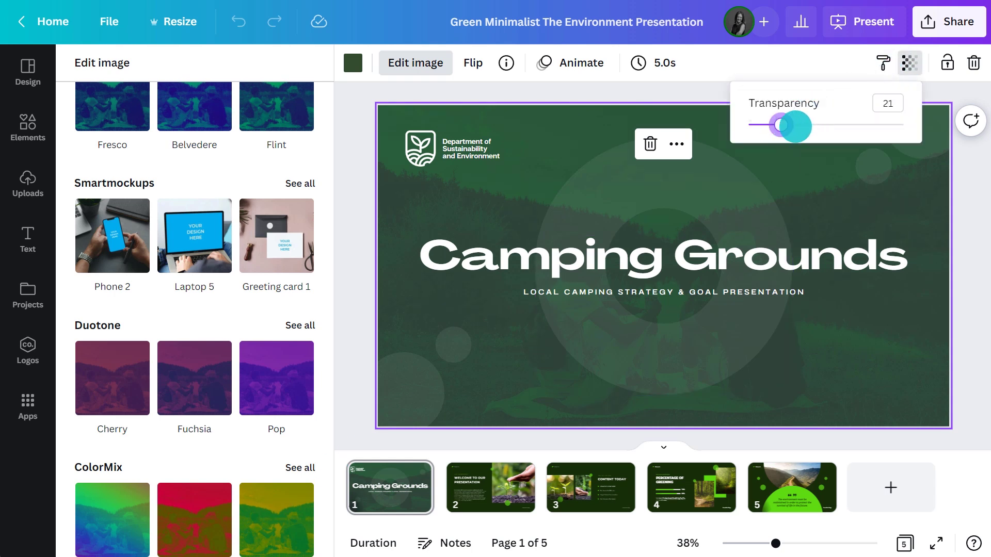
pyautogui.moveTo(795, 126); pyautogui.dragTo(902, 124)
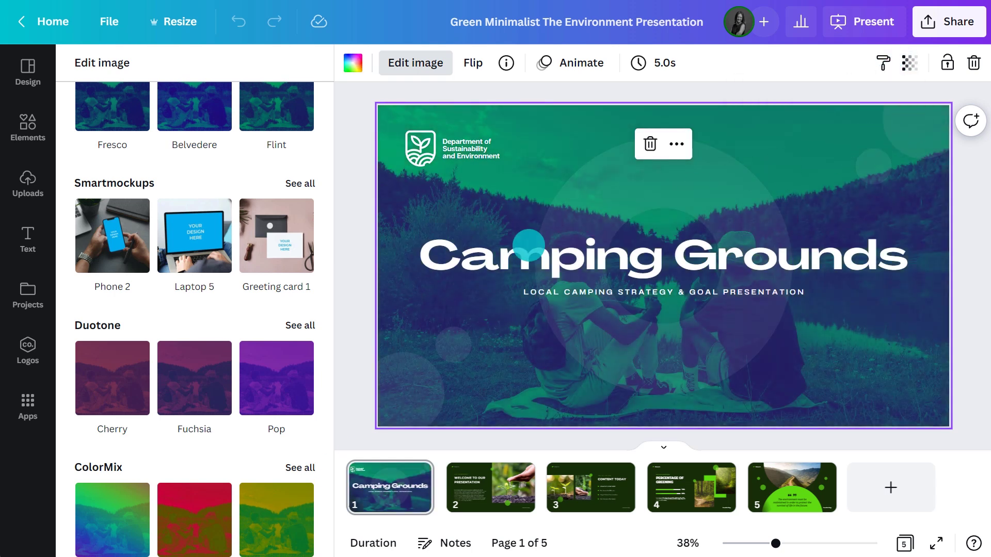
pyautogui.click(366, 295)
pyautogui.click(206, 305)
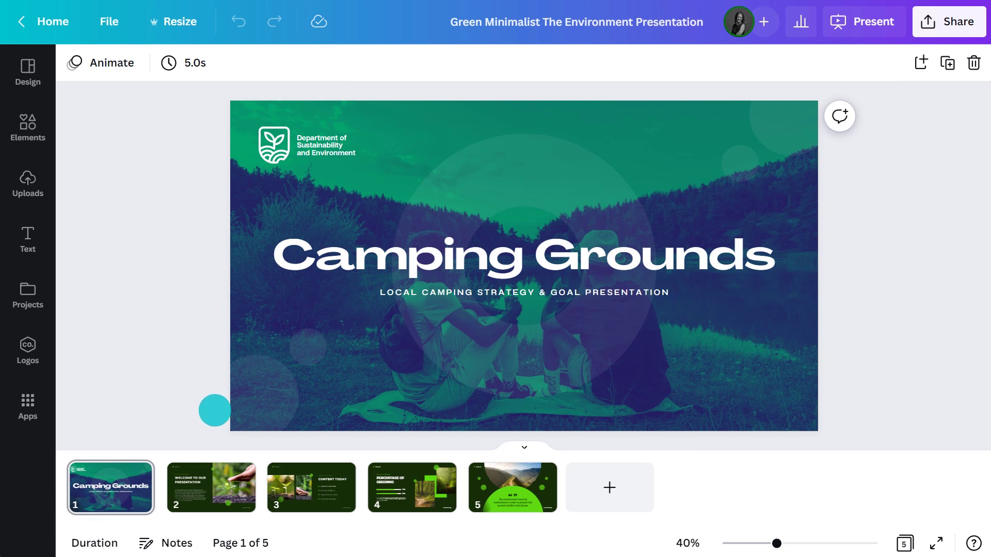
# On slide 2, search Elements for rustic camping and drop the tent photo into the photo frame.
pyautogui.click(221, 480)
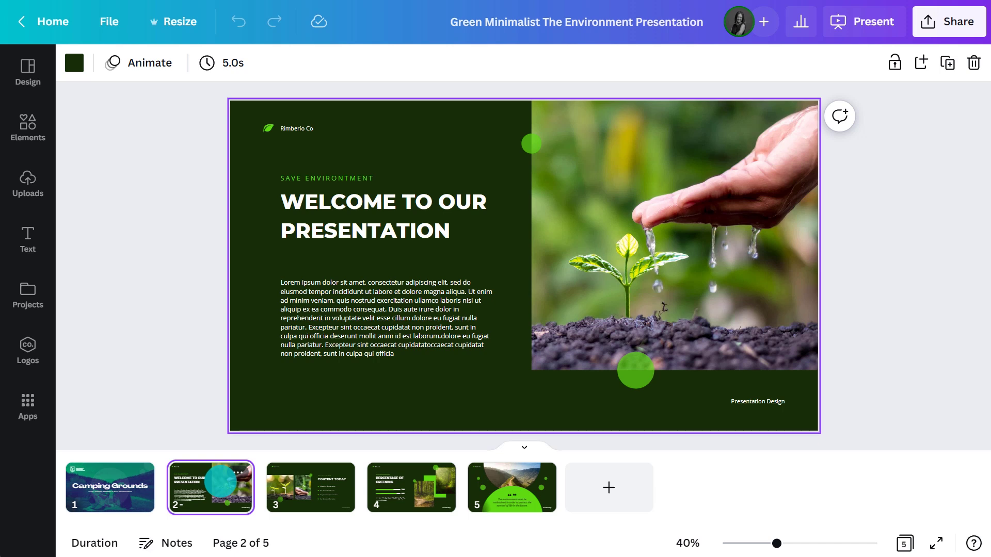
pyautogui.click(30, 125)
pyautogui.click(294, 73)
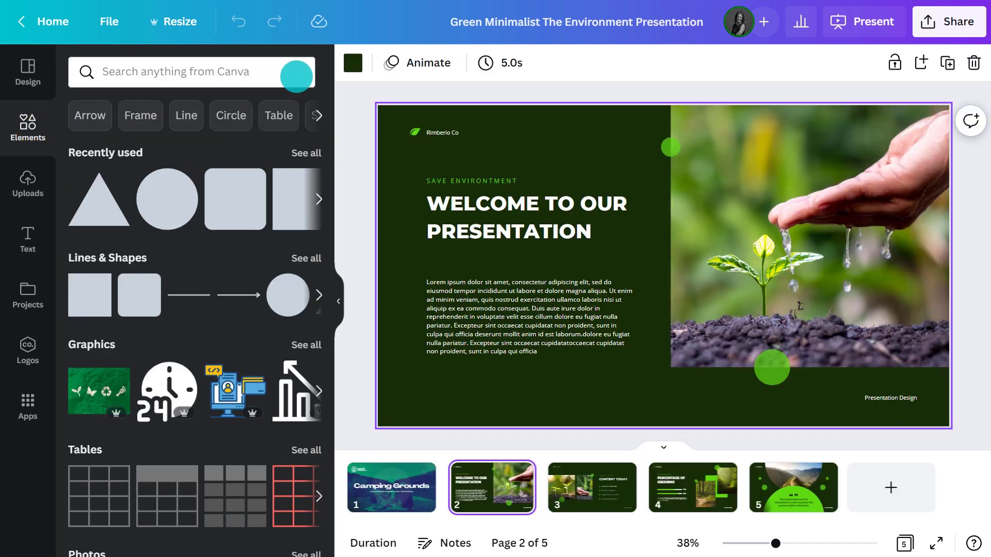
pyautogui.write('canvarurusticcamping')
pyautogui.press('Return')
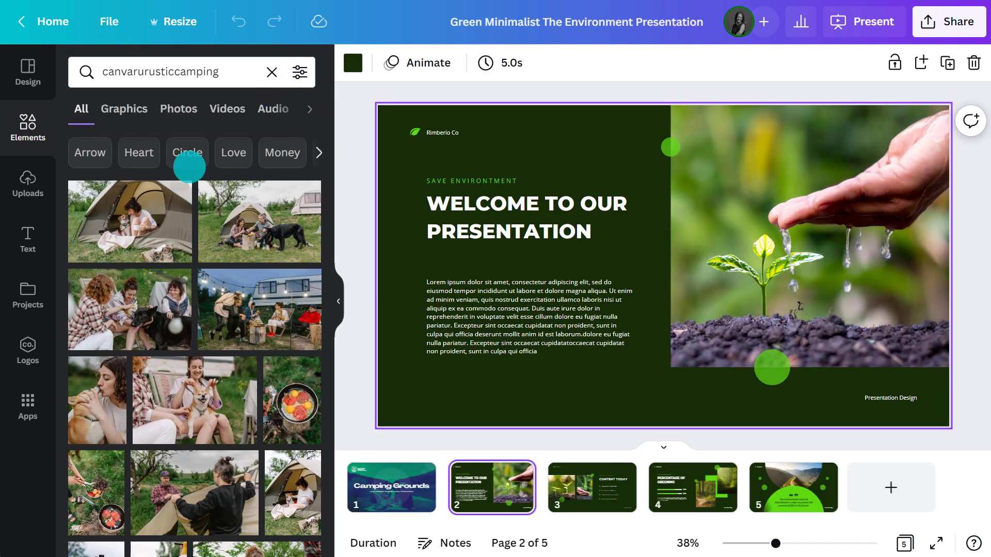
pyautogui.moveTo(123, 222); pyautogui.dragTo(690, 197)
# Stretch the tent photo to the slide's bottom, then browse the Graphics, Photos and Audio results.
pyautogui.moveTo(809, 365); pyautogui.dragTo(808, 424)
pyautogui.click(131, 107)
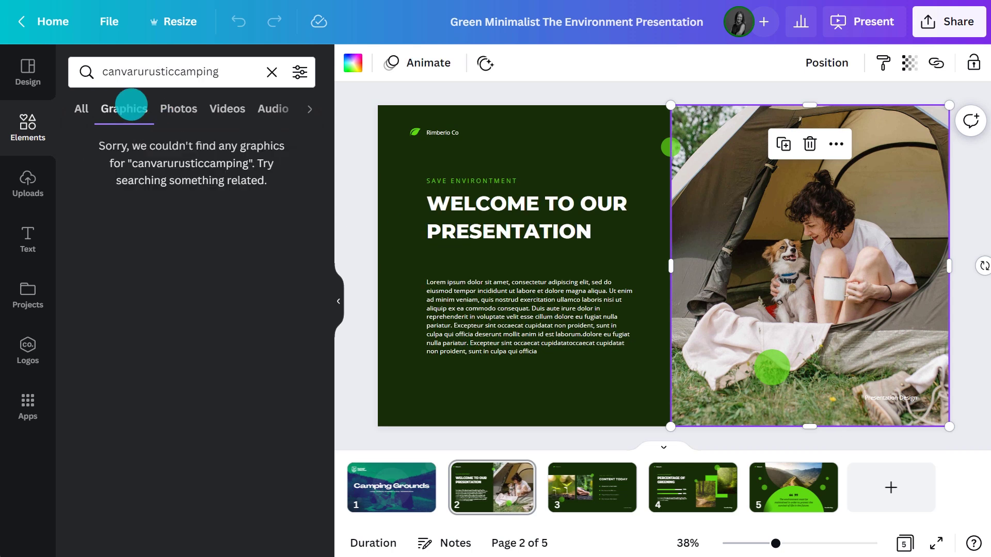
pyautogui.click(178, 107)
pyautogui.click(226, 107)
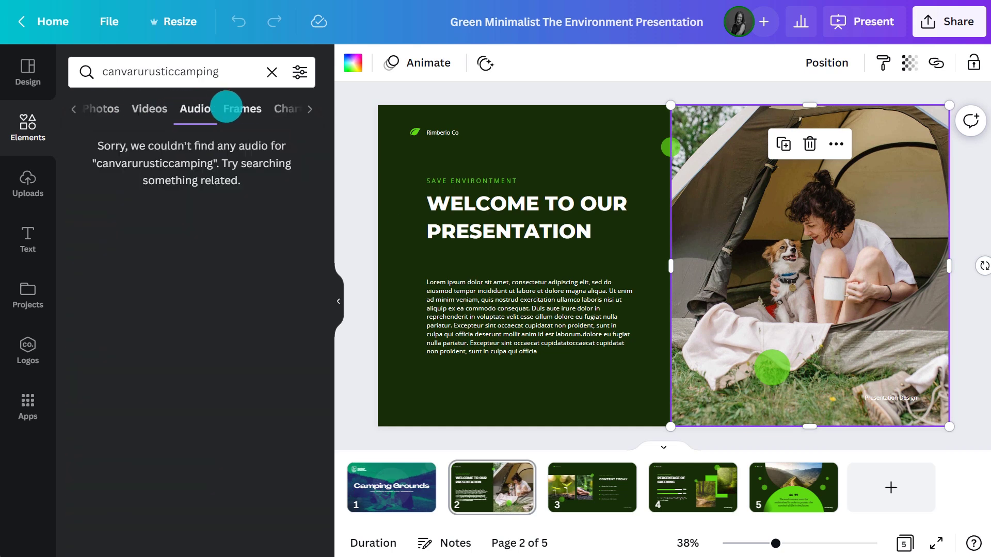
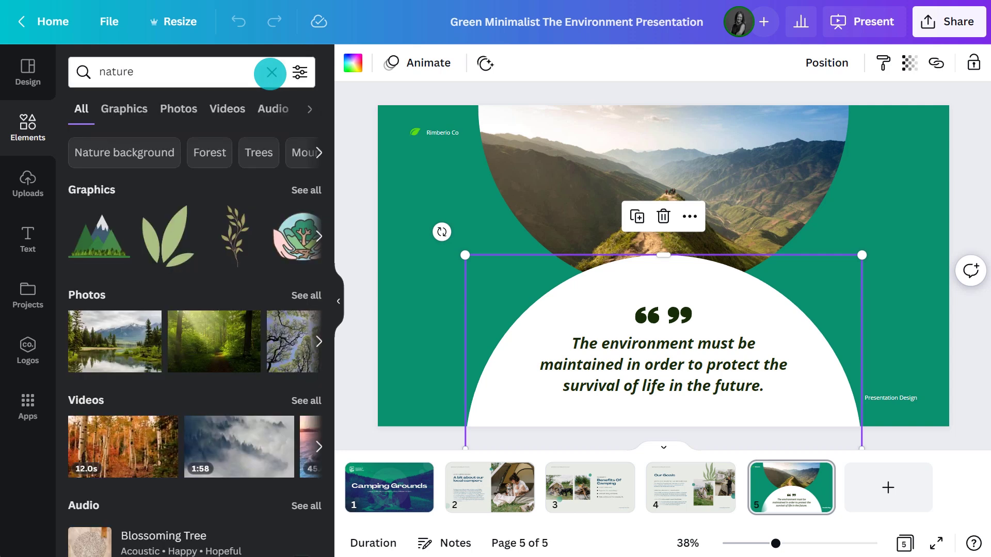
# Filter elements to animated nature graphics and drag a branch onto the quote slide.
pyautogui.click(298, 72)
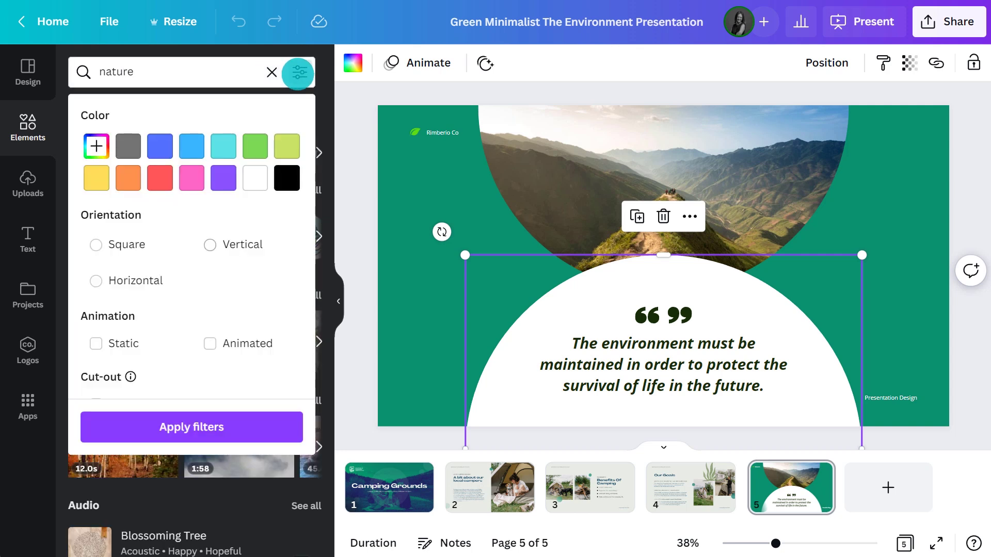
pyautogui.click(235, 342)
pyautogui.click(199, 426)
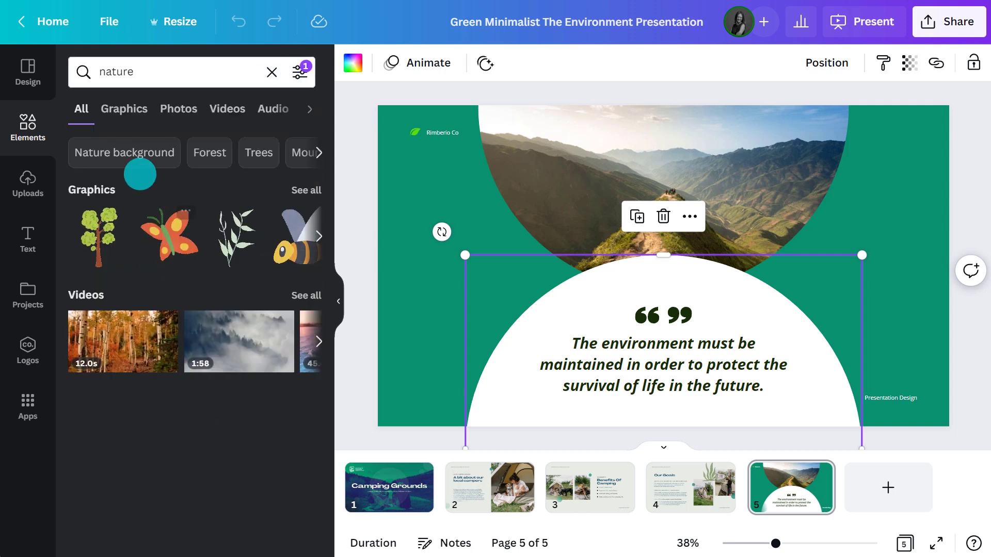
pyautogui.click(125, 114)
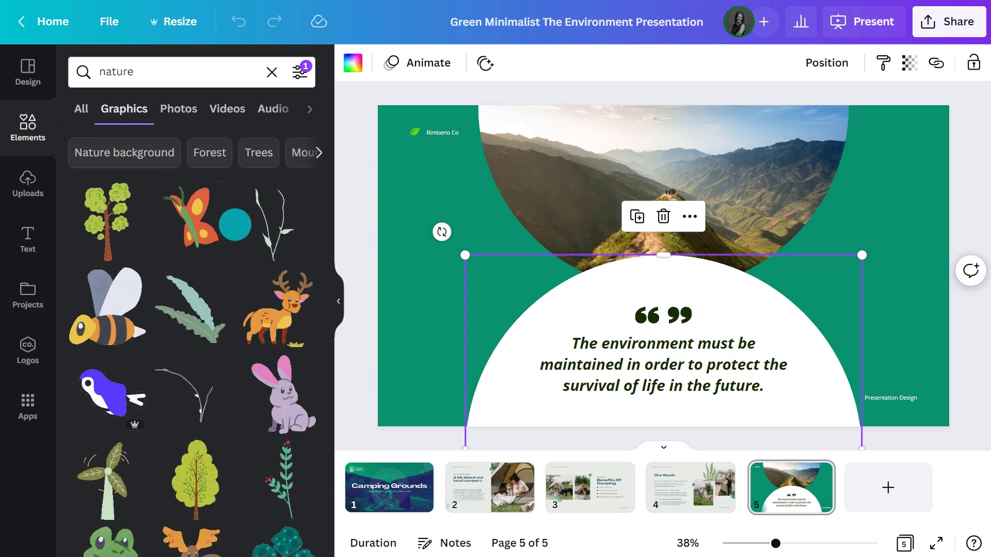
pyautogui.scroll(-4, 199, 196)
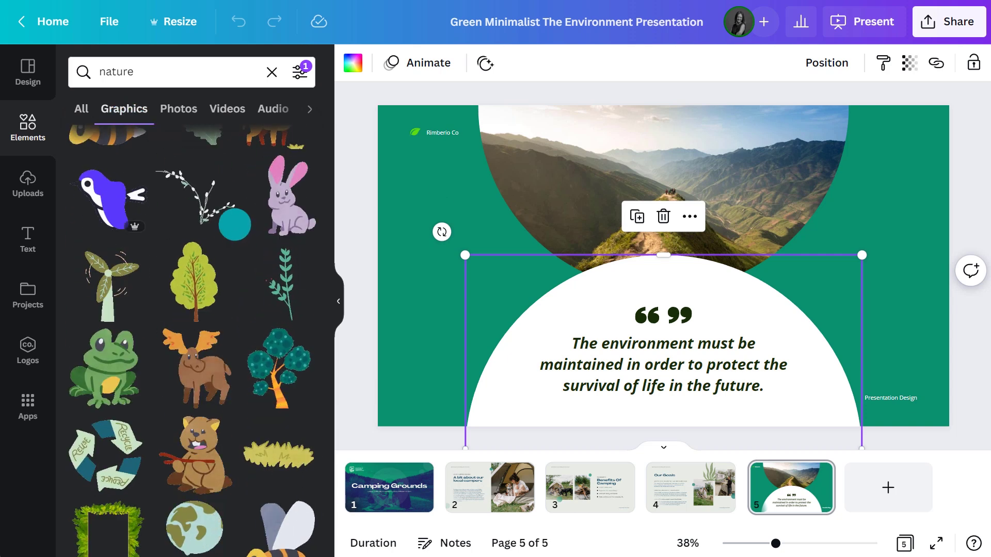
pyautogui.moveTo(199, 196); pyautogui.dragTo(739, 199)
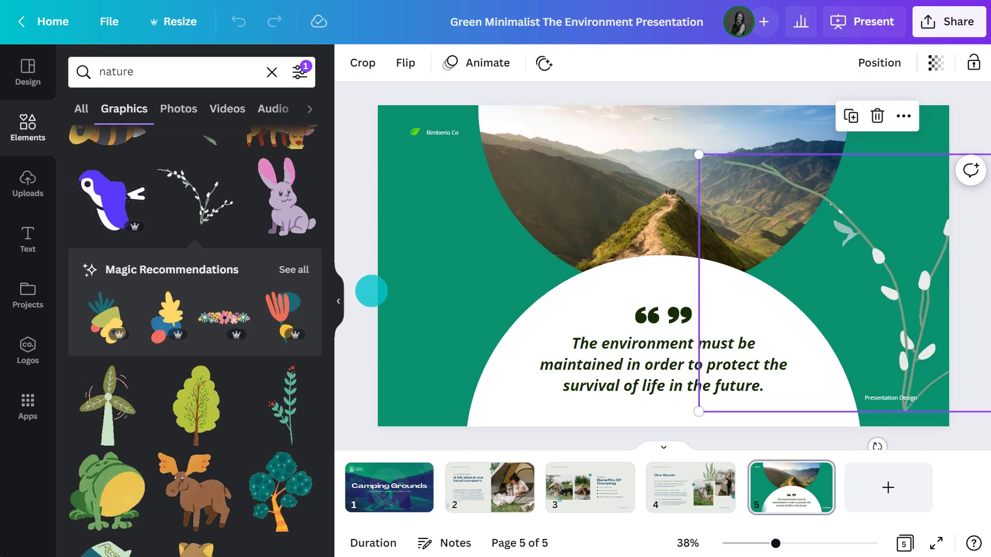
# Shrink the branch graphic and move it to the slide's lower left.
pyautogui.click(338, 301)
pyautogui.moveTo(559, 151); pyautogui.dragTo(707, 259)
pyautogui.moveTo(762, 334); pyautogui.dragTo(282, 373)
# Duplicate the branch and flip the copy horizontally to mirror it.
pyautogui.click(710, 232)
pyautogui.click(128, 62)
pyautogui.click(155, 101)
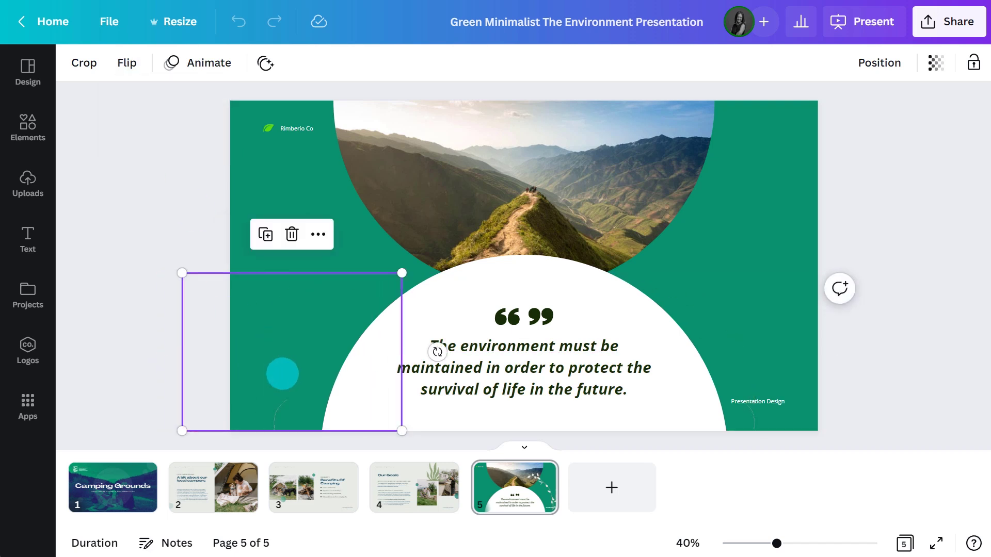
pyautogui.click(147, 241)
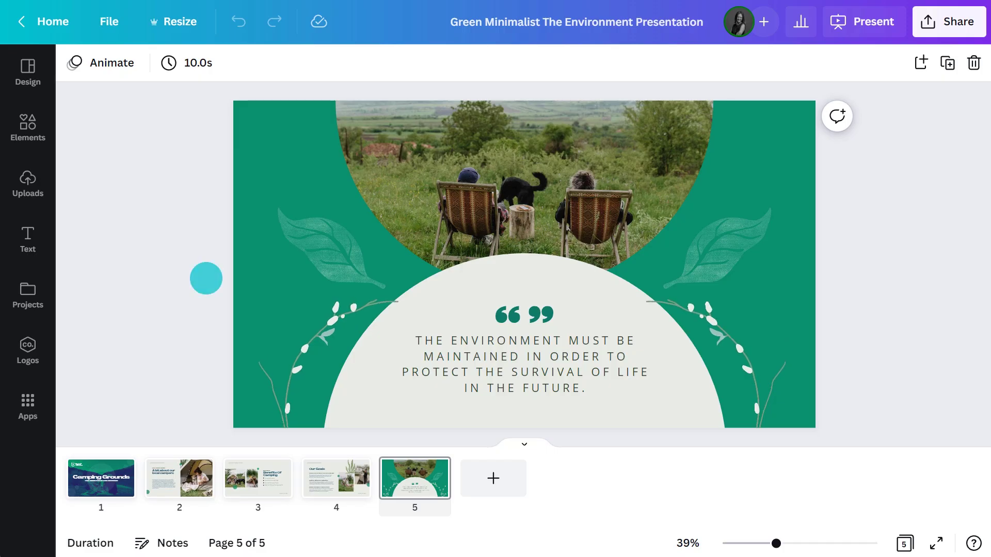
# Preview the Disco, Wipe, Rise and Simple page animations on slide 5.
pyautogui.click(253, 278)
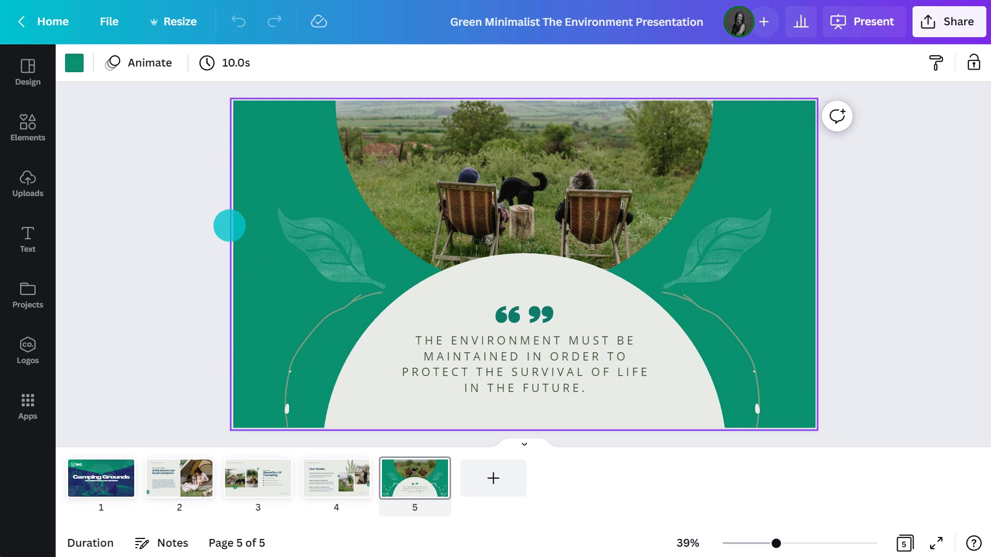
pyautogui.click(150, 63)
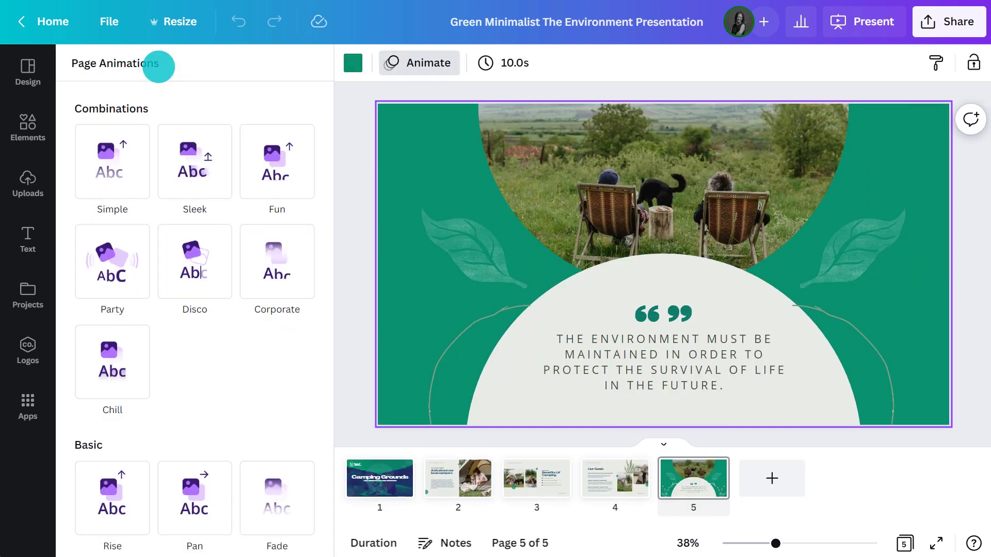
pyautogui.click(195, 250)
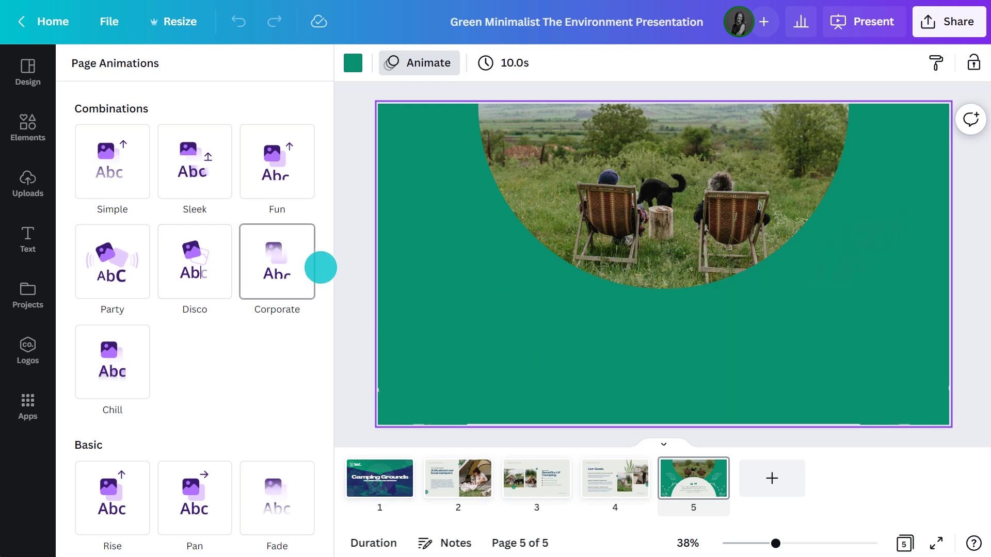
pyautogui.scroll(-6, 321, 268)
pyautogui.click(209, 277)
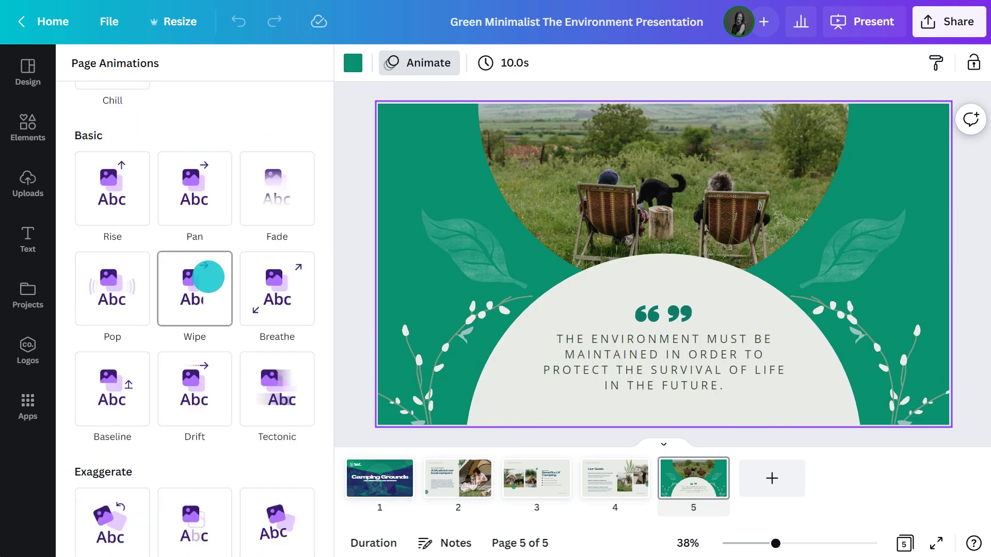
pyautogui.click(112, 187)
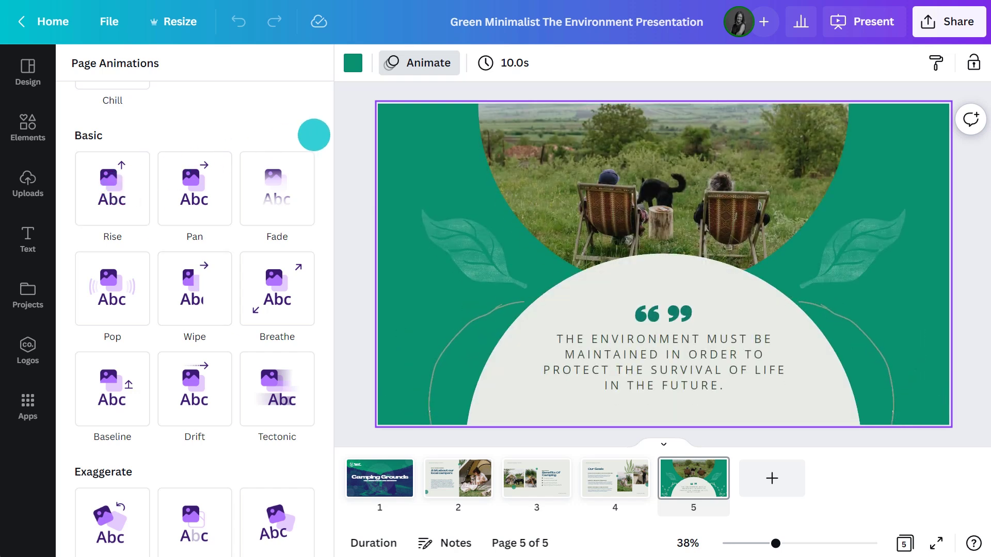
pyautogui.scroll(6, 313, 134)
pyautogui.click(112, 165)
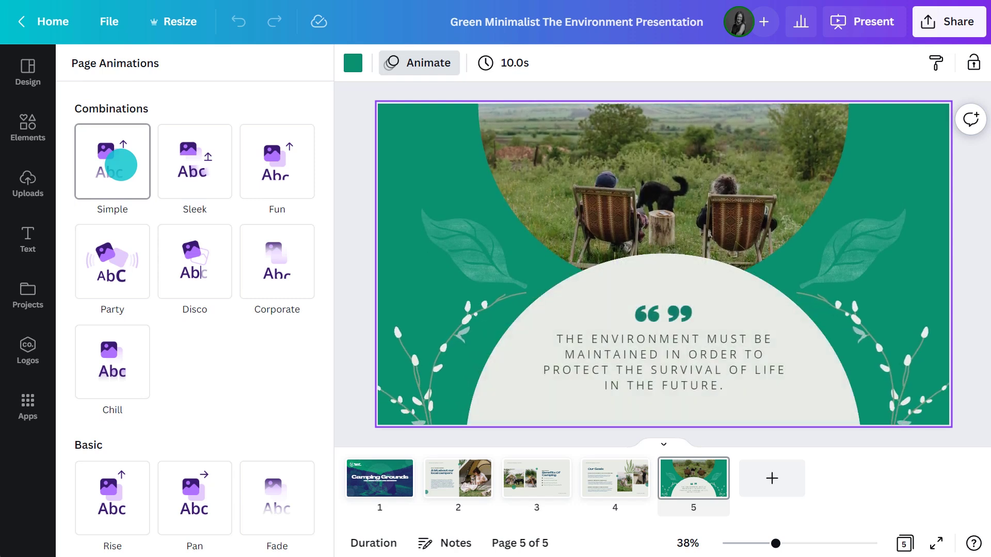
# Apply the Simple animation to all slides and set this slide's timing to 6.0s.
pyautogui.click(120, 165)
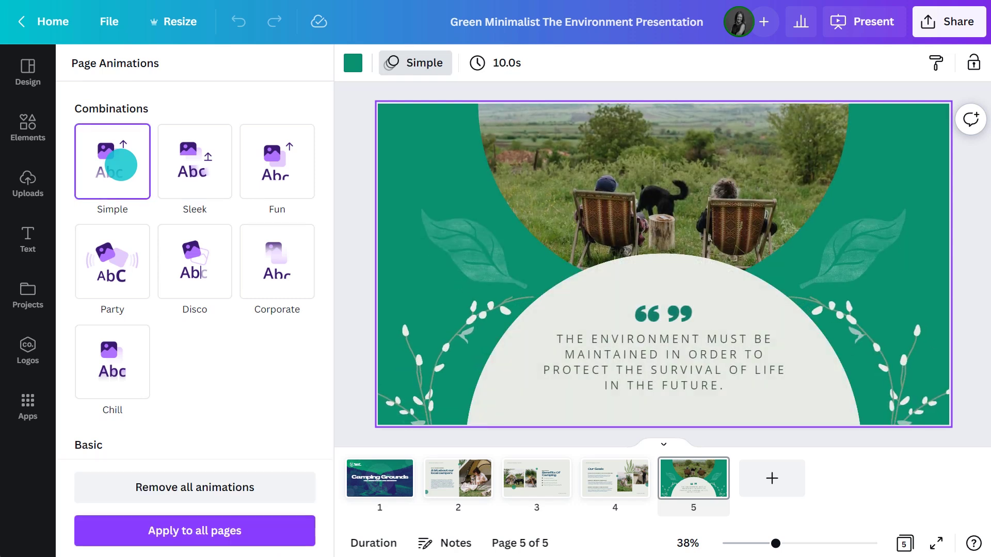
pyautogui.click(194, 530)
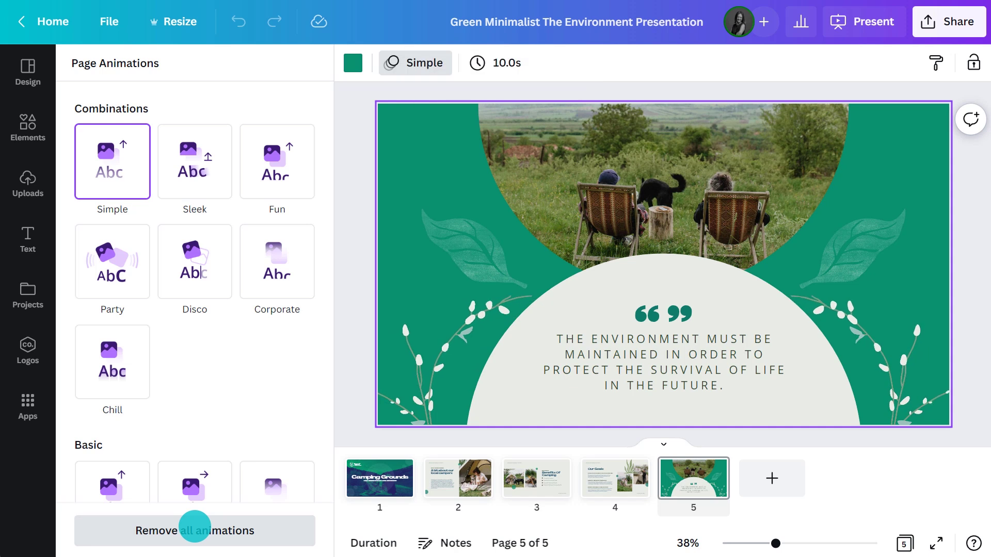
pyautogui.click(498, 62)
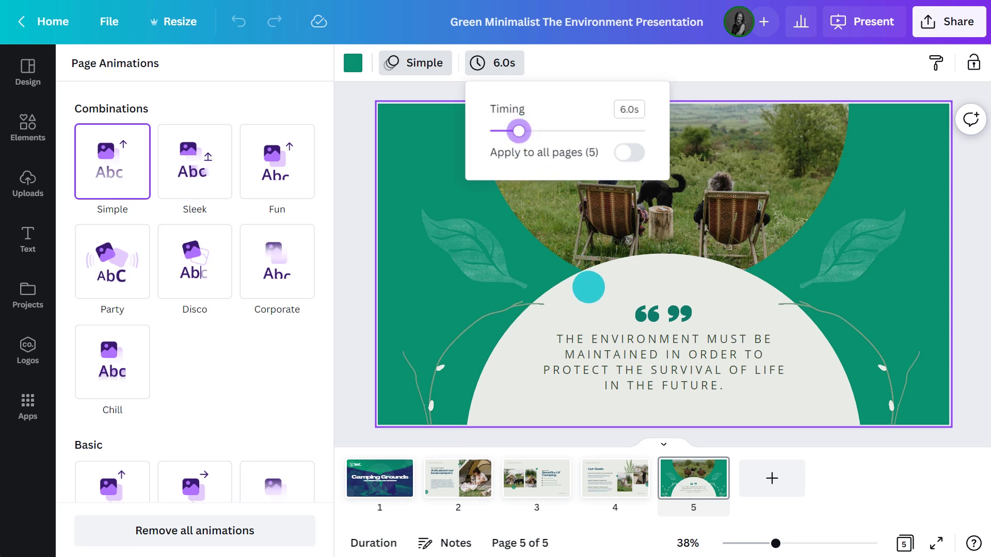
pyautogui.click(663, 413)
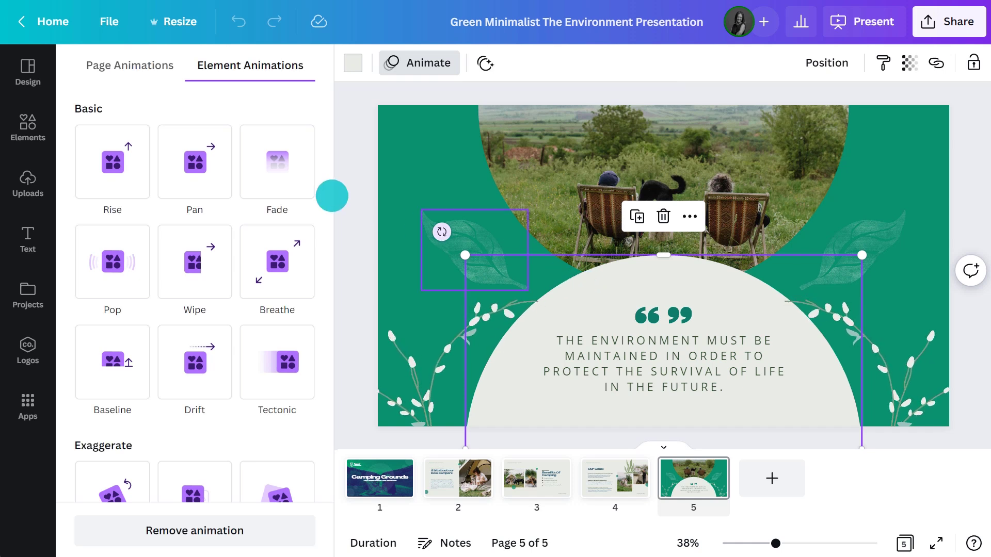
# Browse the semicircle's element animations (Drift, Pan, Pop), then close the panel and deselect.
pyautogui.scroll(-4, 329, 194)
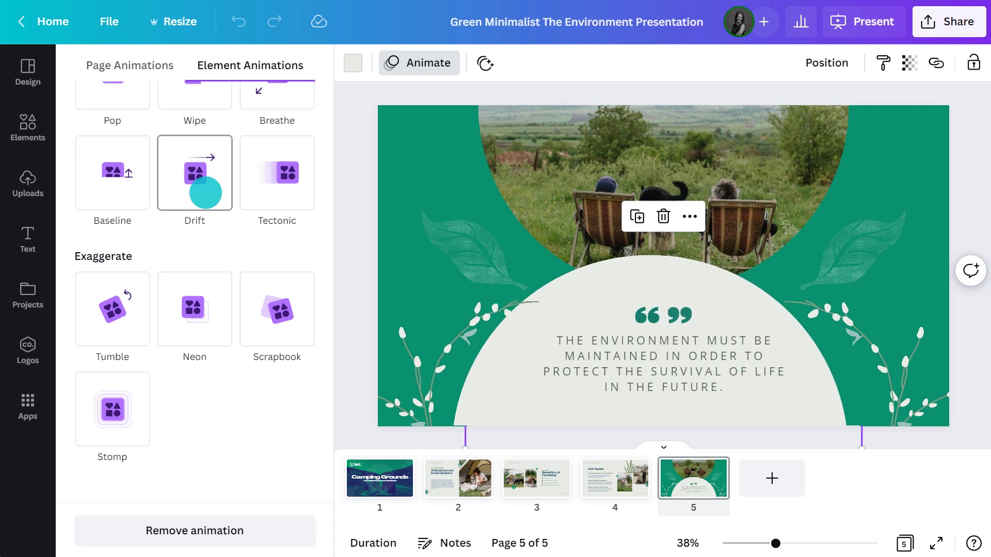
pyautogui.scroll(4, 206, 192)
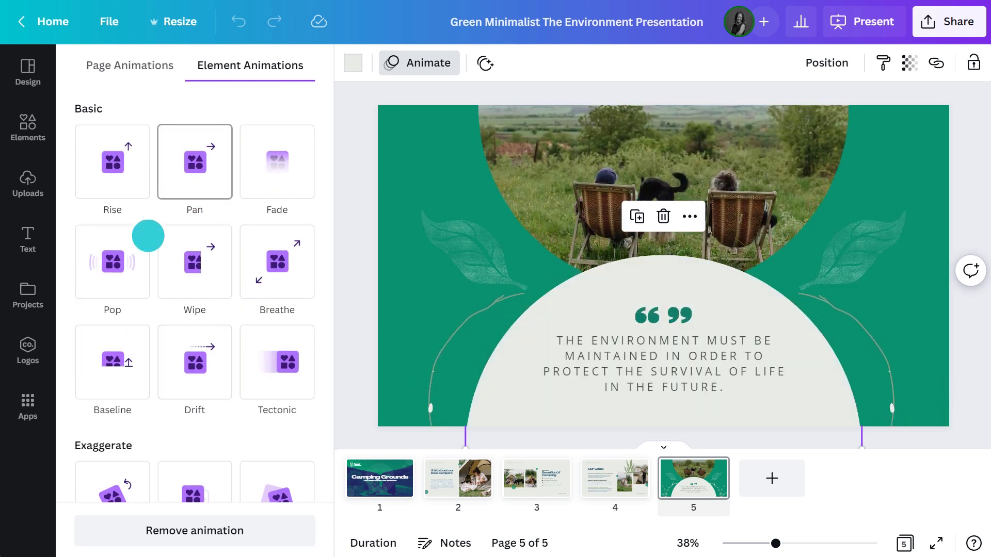
pyautogui.click(893, 236)
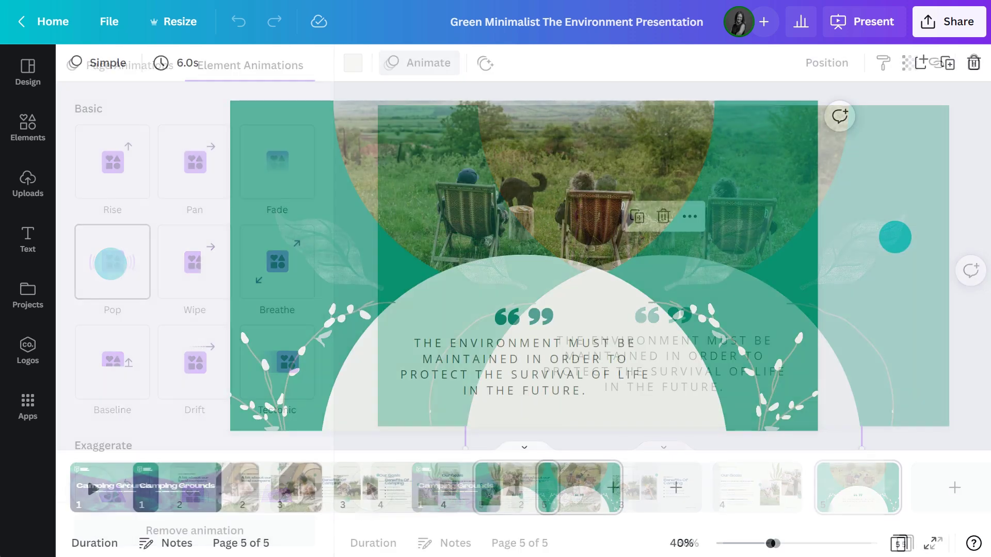
# Present the slideshow full screen, then bring up the Present and record option.
pyautogui.click(961, 23)
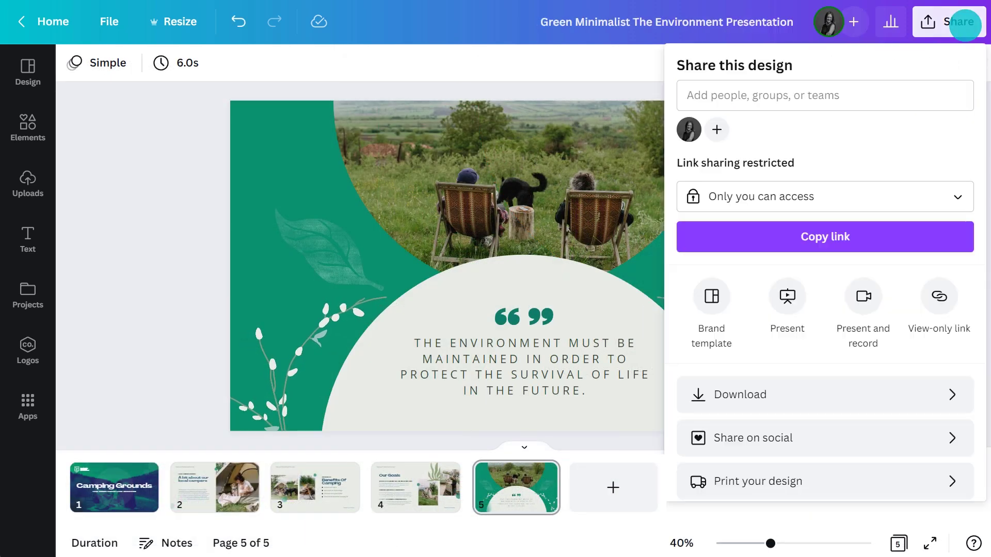
pyautogui.click(786, 296)
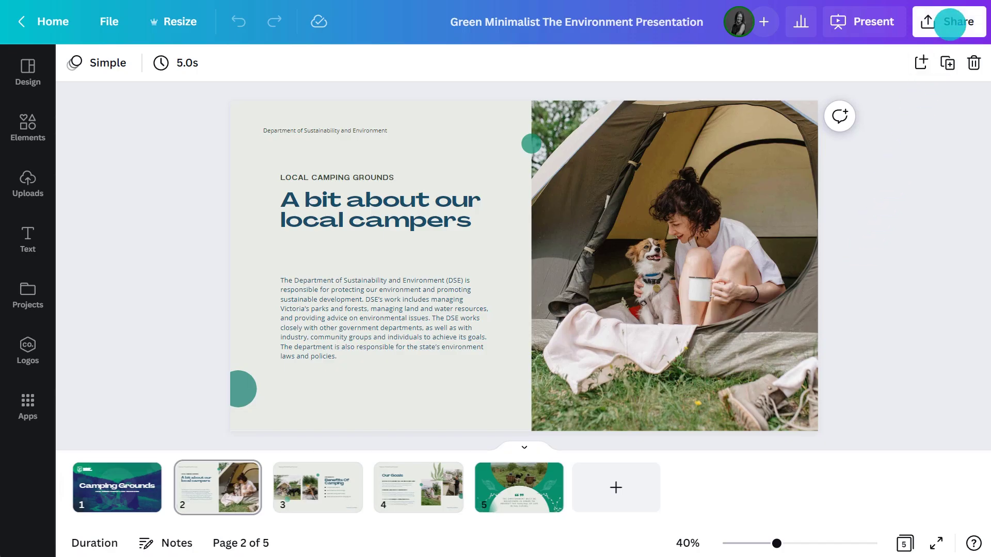
pyautogui.click(950, 23)
pyautogui.click(861, 297)
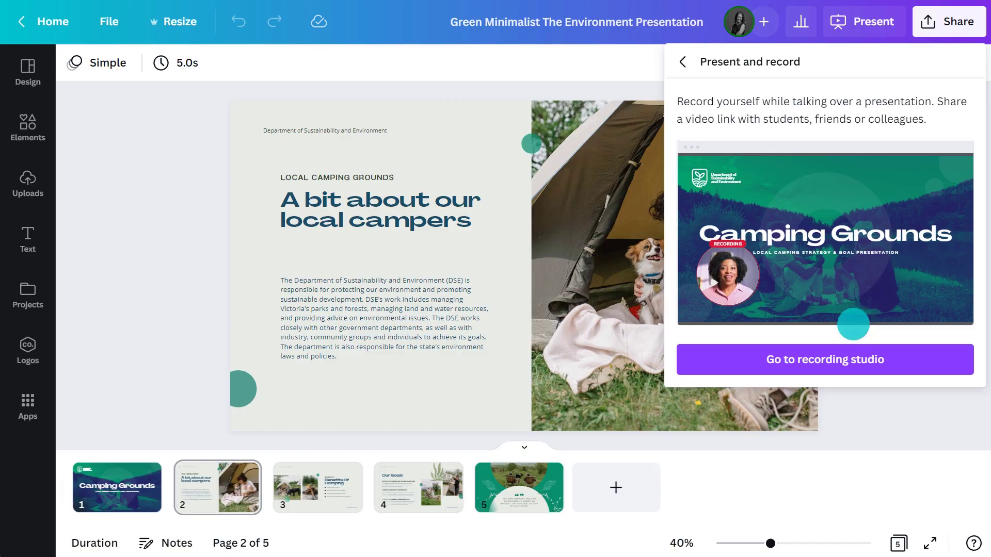
# Record a narration in the recording studio with the HD camera, then end and upload it.
pyautogui.click(835, 356)
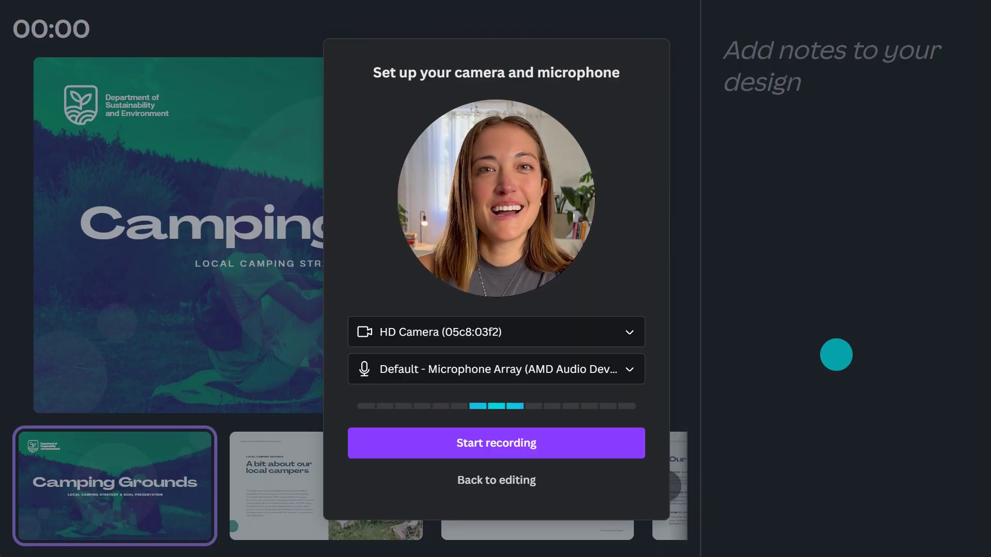
pyautogui.click(635, 326)
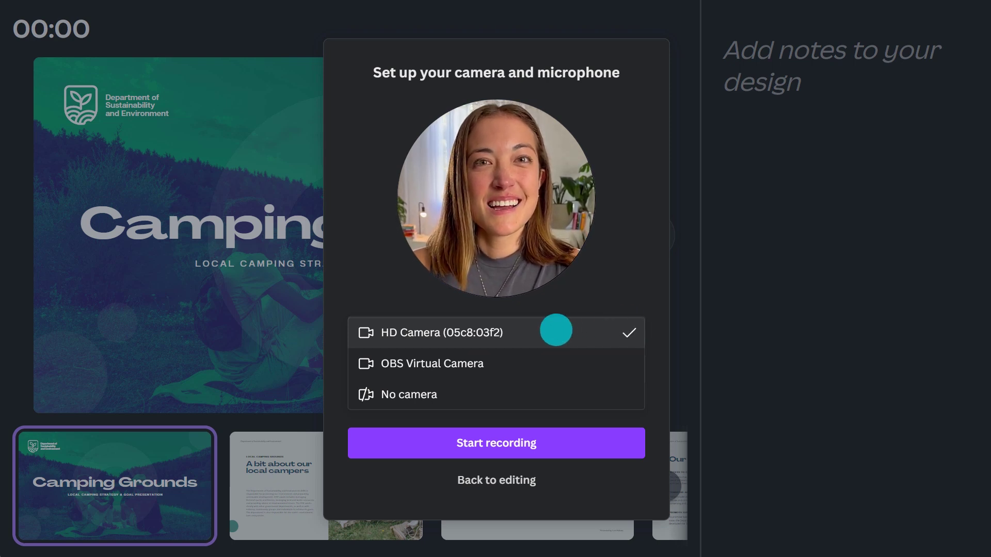
pyautogui.click(556, 330)
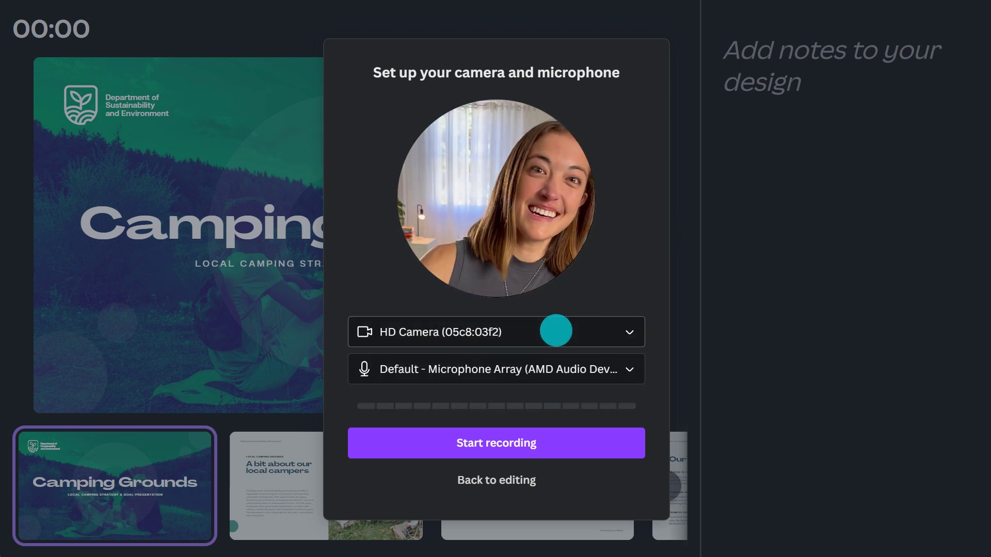
pyautogui.click(503, 442)
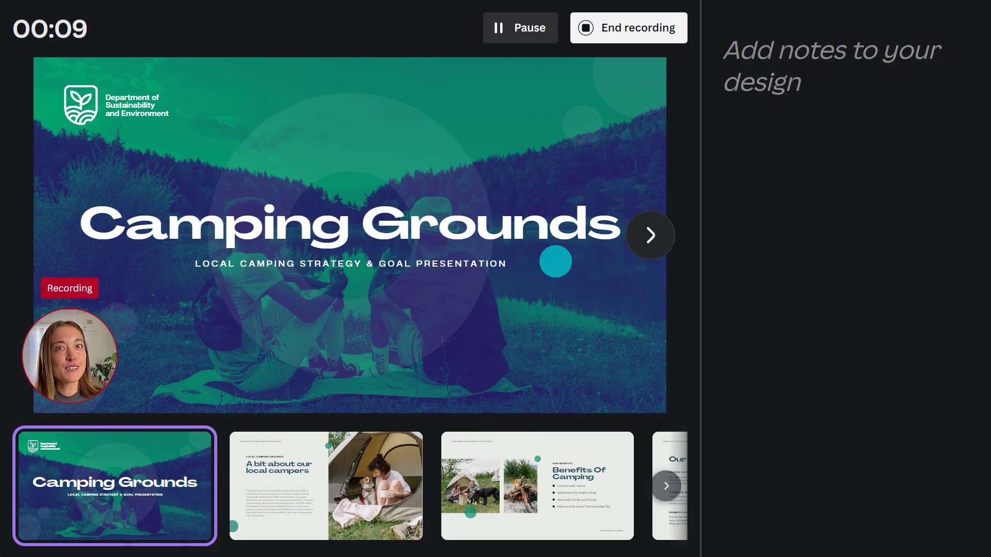
pyautogui.click(626, 28)
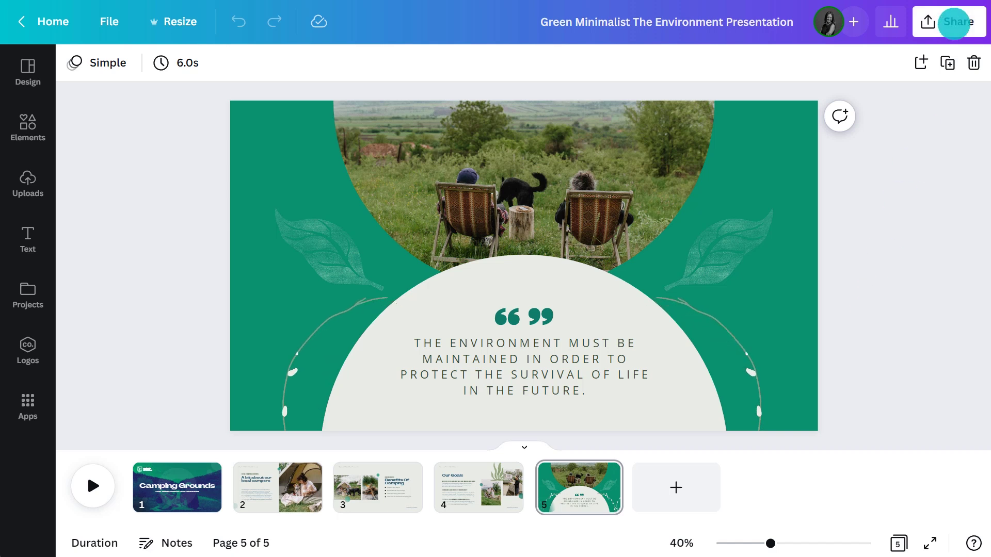
# Enter four collaborators' e-mail addresses with Edit access and send the invitations.
pyautogui.click(953, 23)
pyautogui.press('Return')
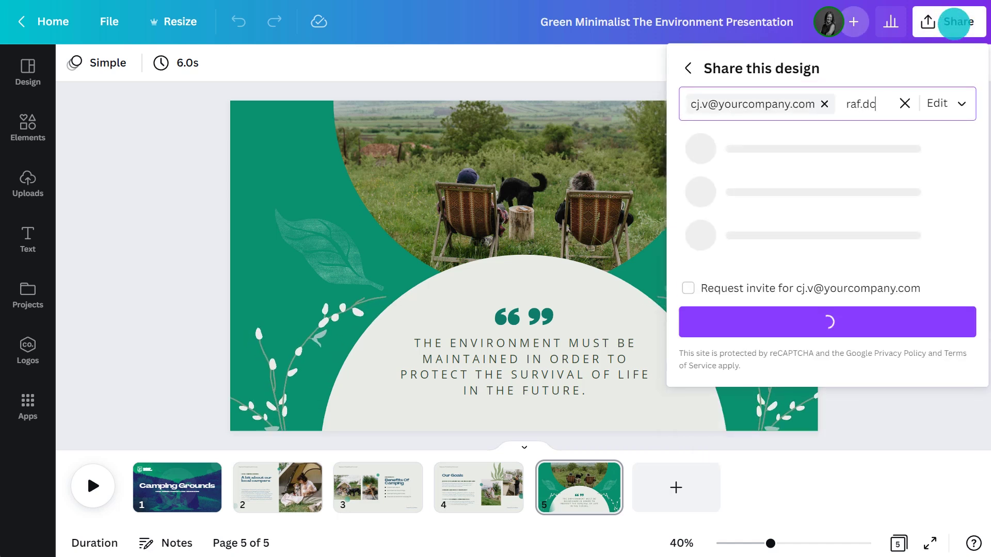
pyautogui.press('Return')
pyautogui.press('Return')
pyautogui.press('Return')
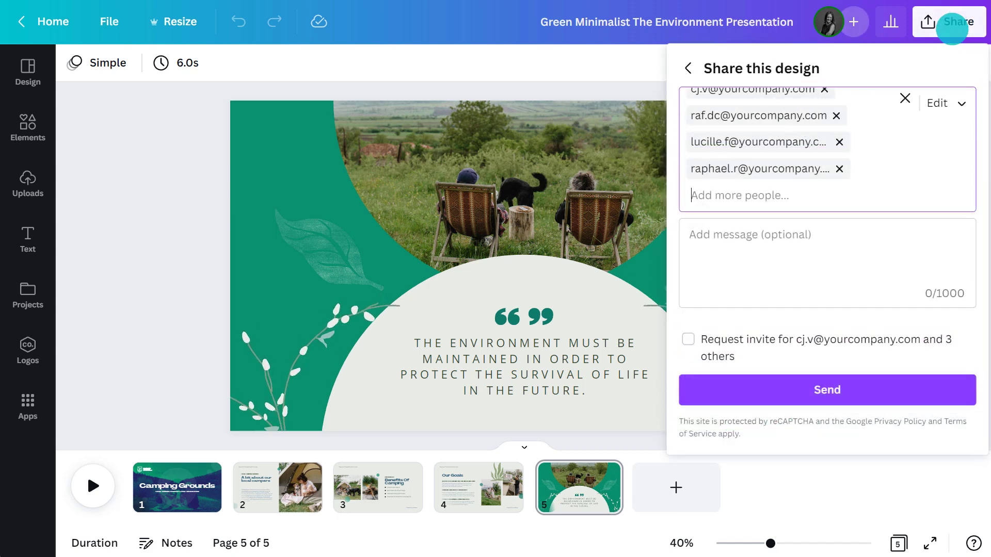
pyautogui.click(819, 389)
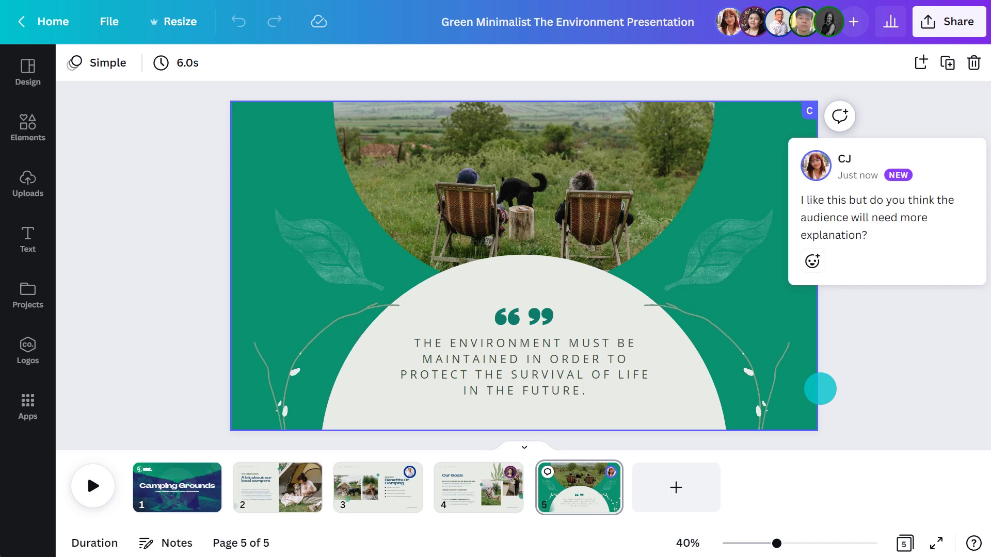
# Give the slide 5 comment a 👍 and reply 'That's a good point, maybe we should have a slide before this…'.
pyautogui.click(809, 267)
pyautogui.click(845, 226)
pyautogui.click(917, 246)
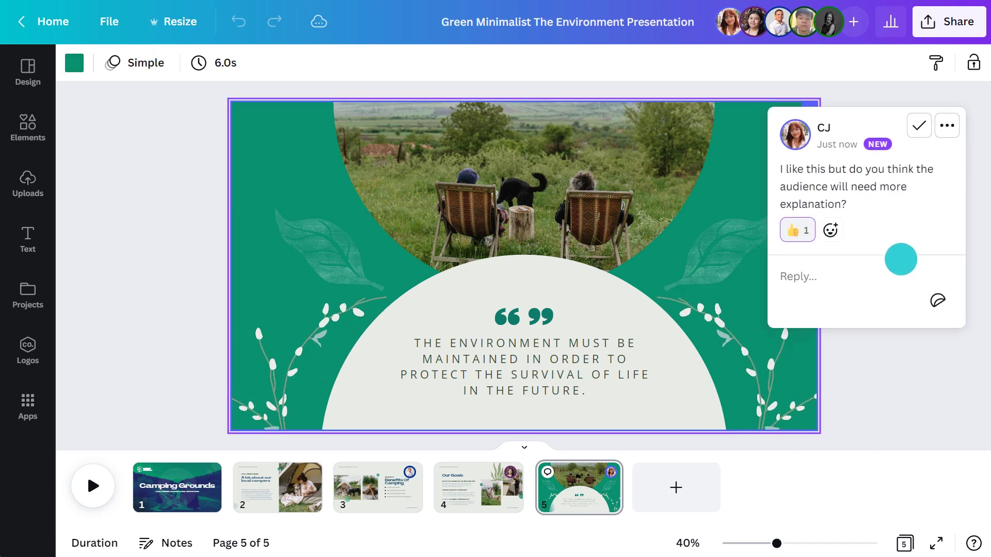
pyautogui.write("That's a good point, maybe we should have a slide before this that explains it more")
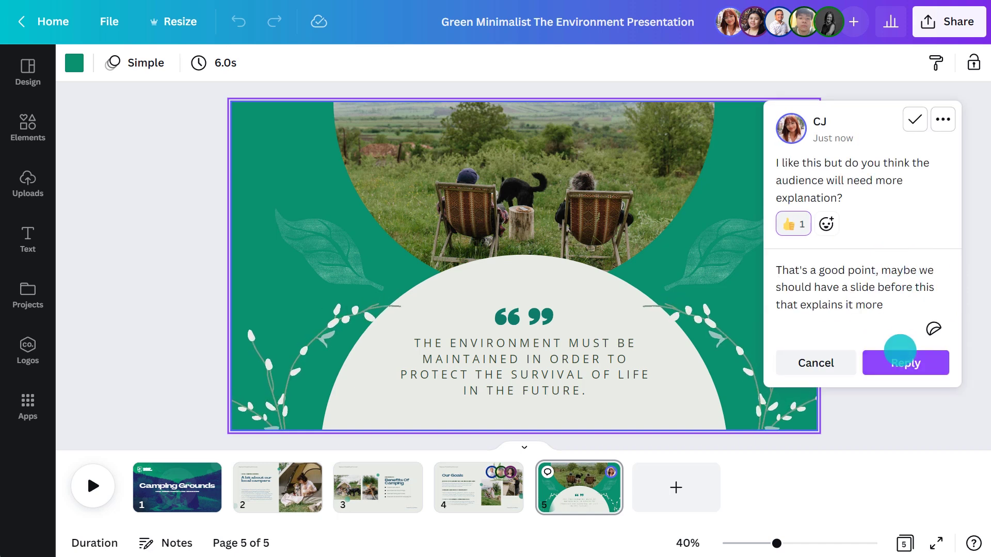
pyautogui.click(900, 355)
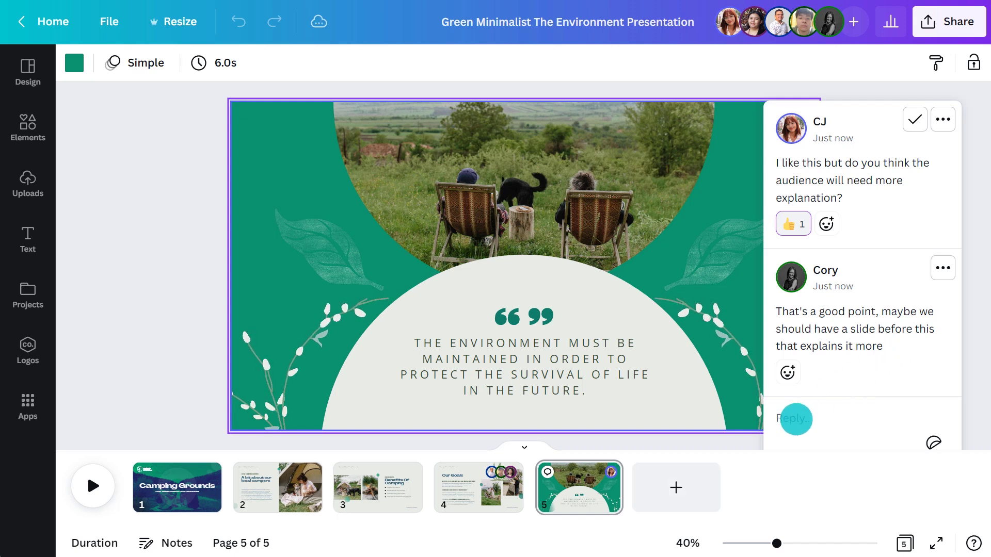
# Add a blank slide 6 and post a comment there mentioning a collaborator about 'the next slide'.
pyautogui.click(678, 486)
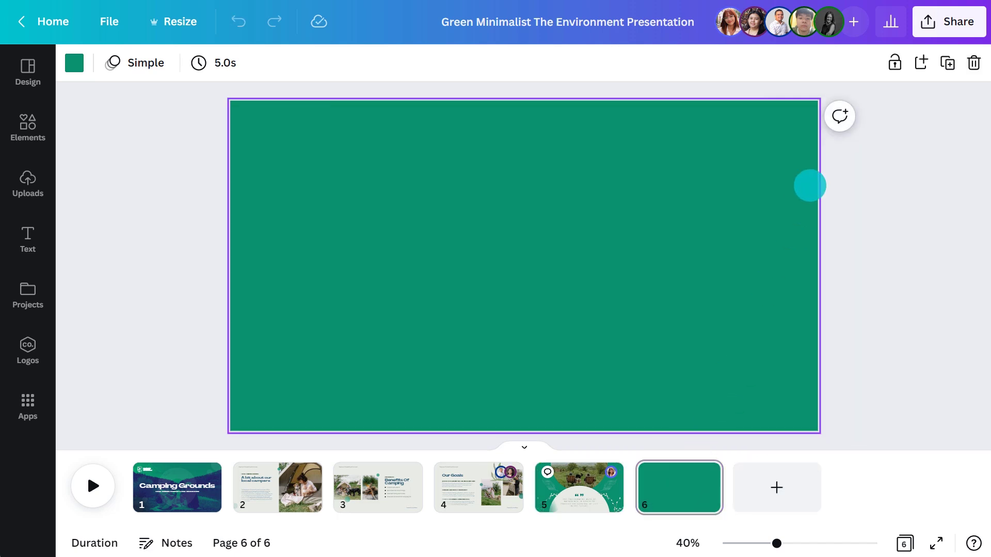
pyautogui.click(840, 115)
pyautogui.write('@')
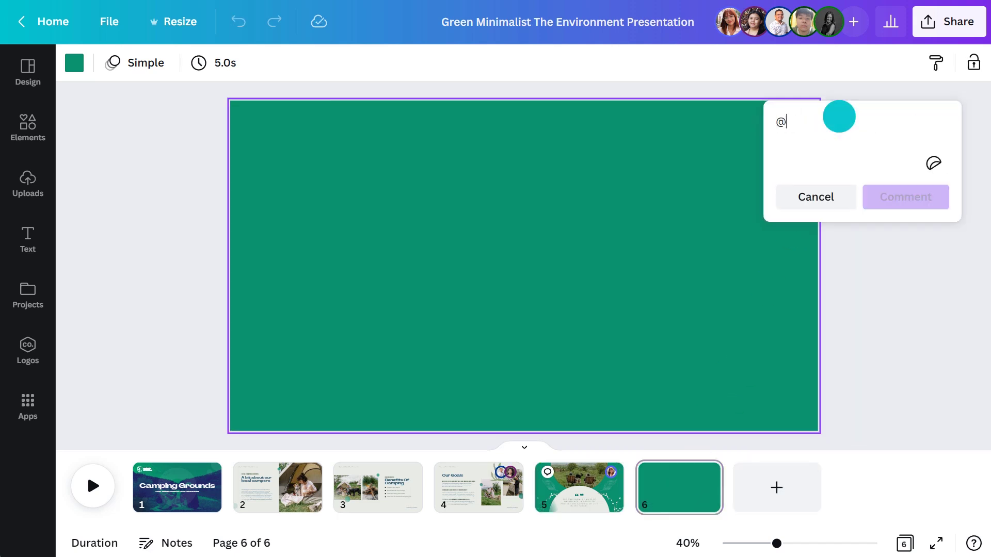
pyautogui.write('lucille')
pyautogui.click(883, 191)
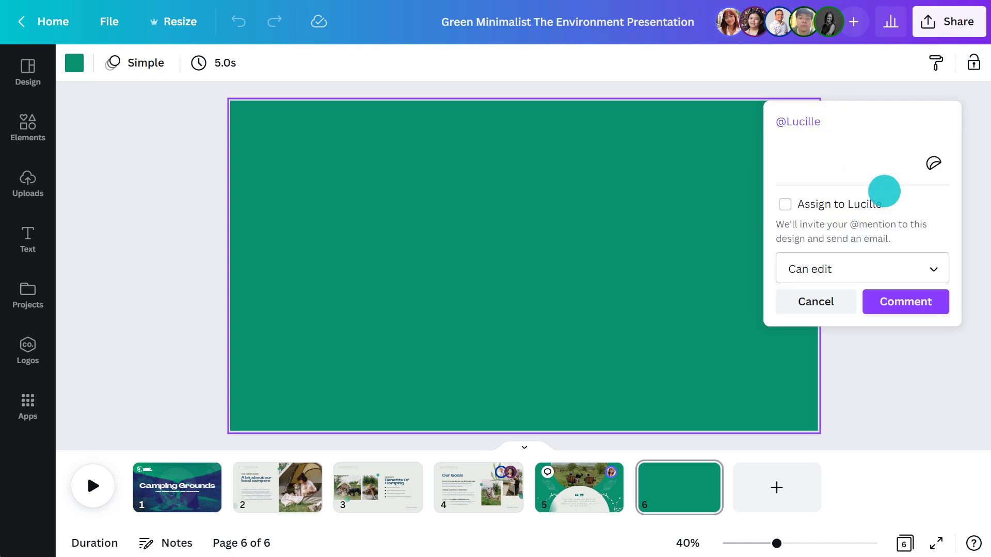
pyautogui.write('the next slide makes more sense?')
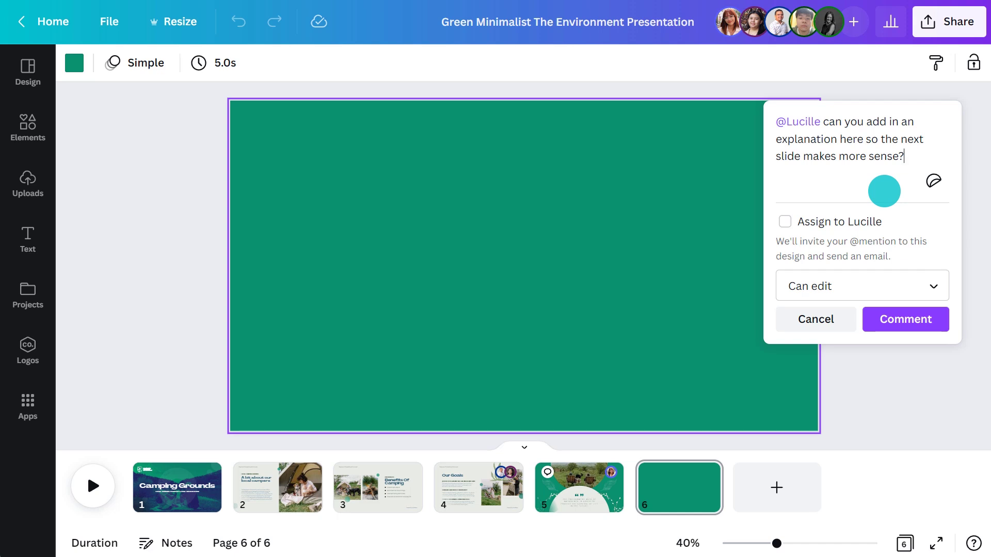
pyautogui.click(904, 320)
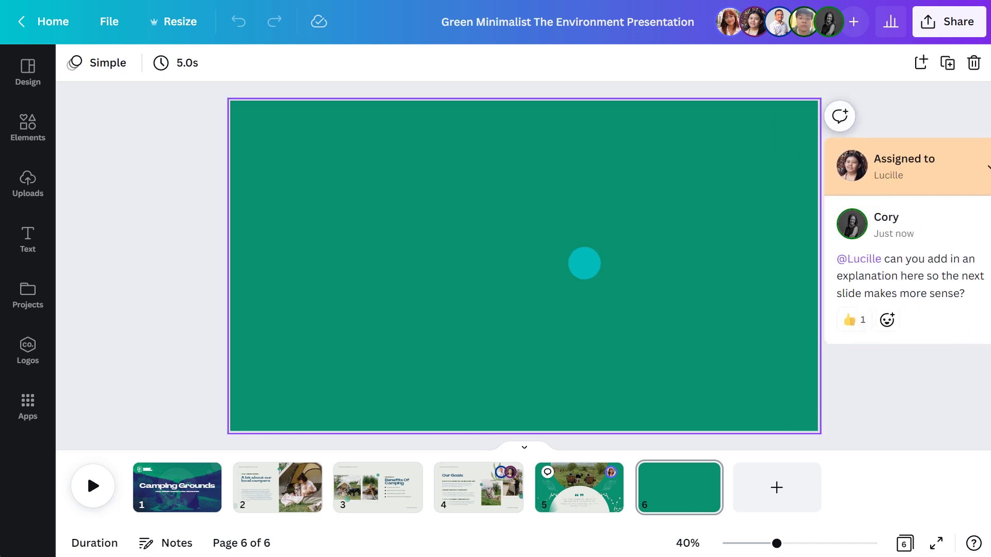
# Make slide 6's background light grey.
pyautogui.click(74, 63)
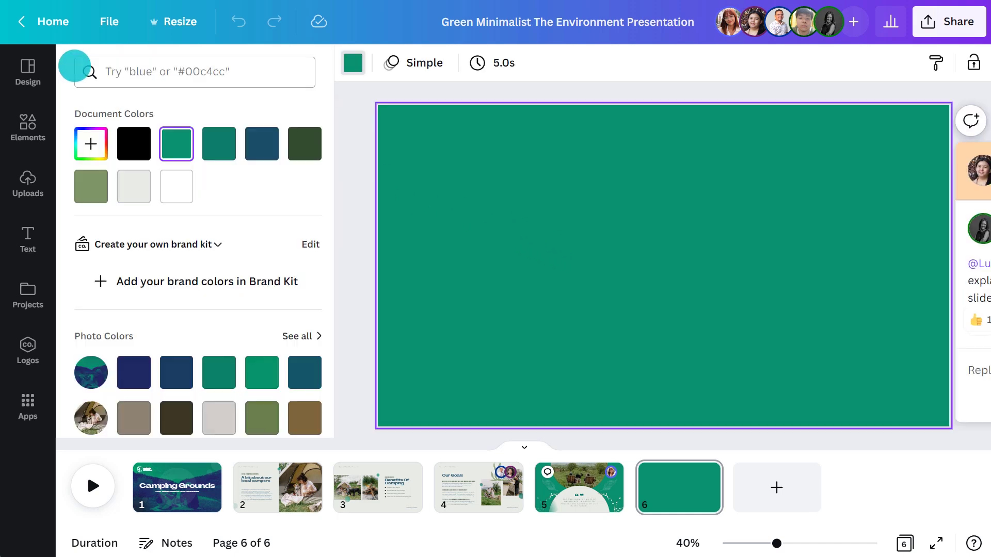
pyautogui.click(133, 186)
pyautogui.click(343, 237)
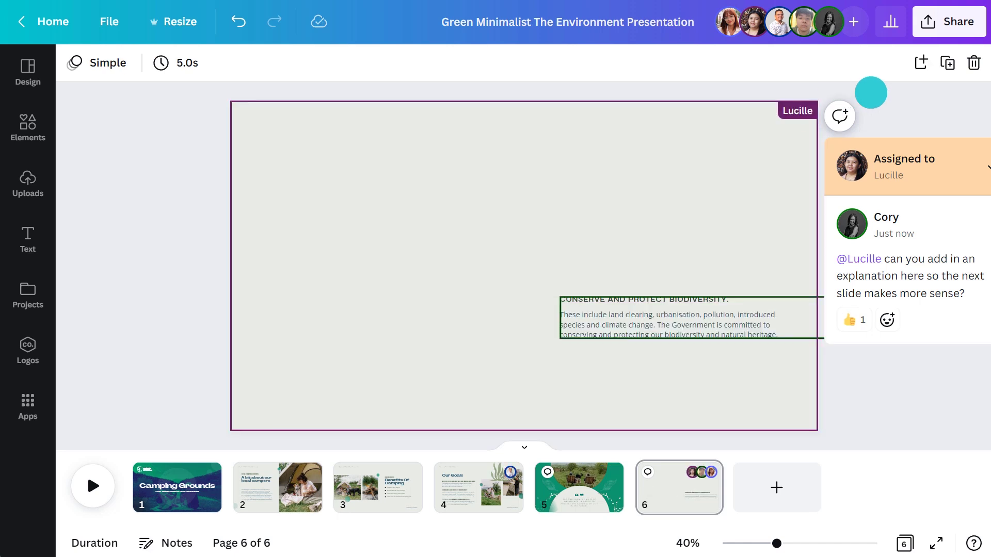
# Set the Key Targets heading to Agrandir Grand at size 51.
pyautogui.click(154, 63)
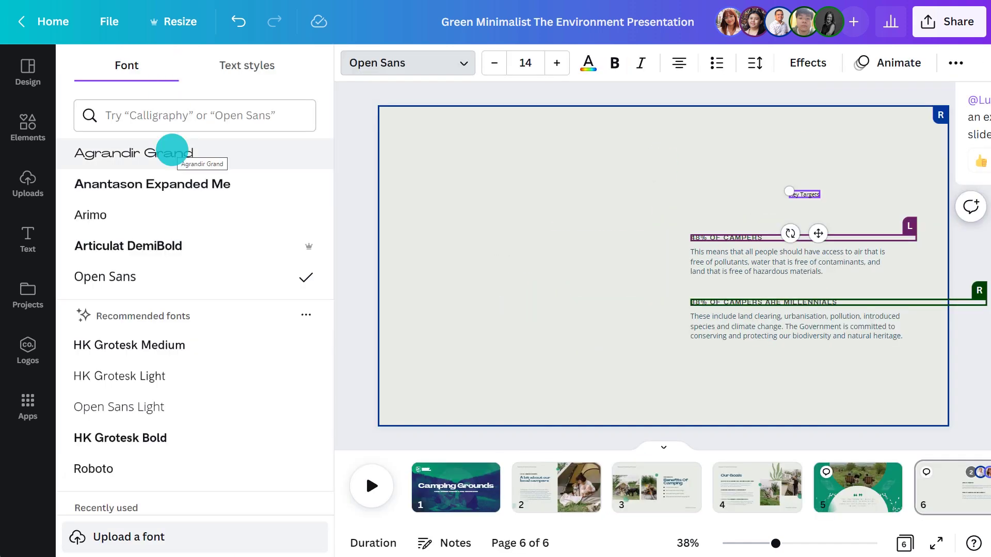
pyautogui.click(170, 153)
pyautogui.click(525, 63)
pyautogui.write('51')
pyautogui.press('Return')
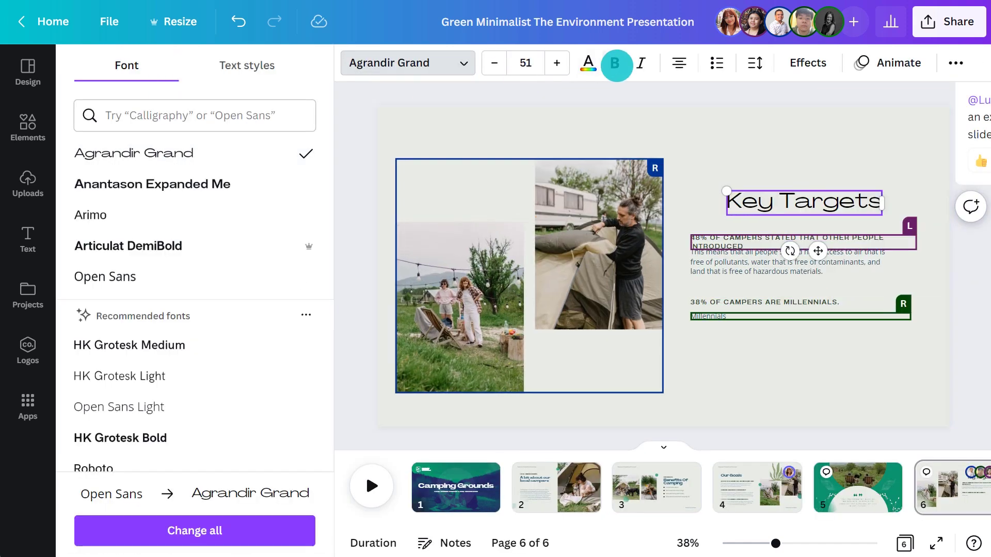
pyautogui.click(684, 204)
# Make the heading bold and colour it dark blue #1a4e67.
pyautogui.click(335, 63)
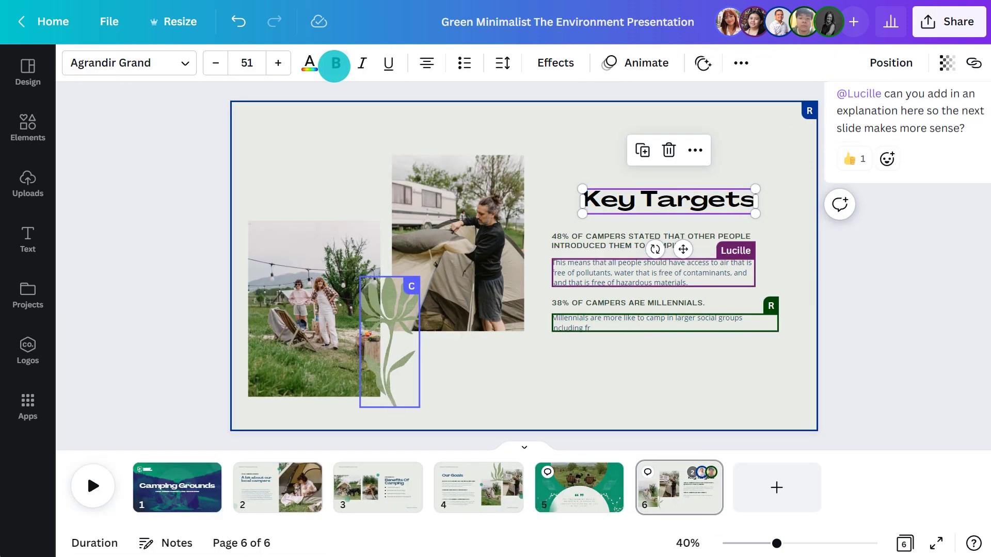
pyautogui.click(310, 63)
pyautogui.click(262, 144)
pyautogui.click(648, 194)
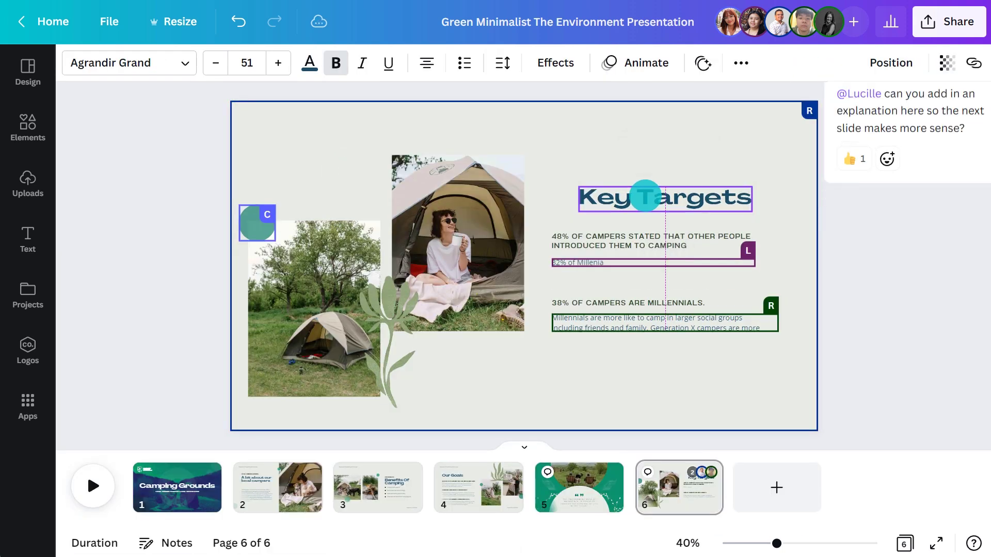
pyautogui.click(862, 232)
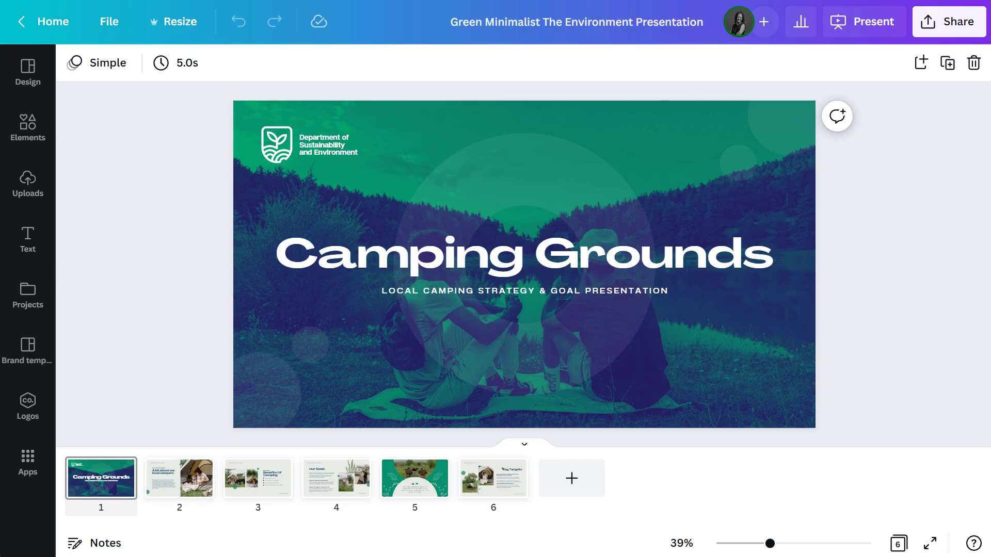
pyautogui.click(863, 24)
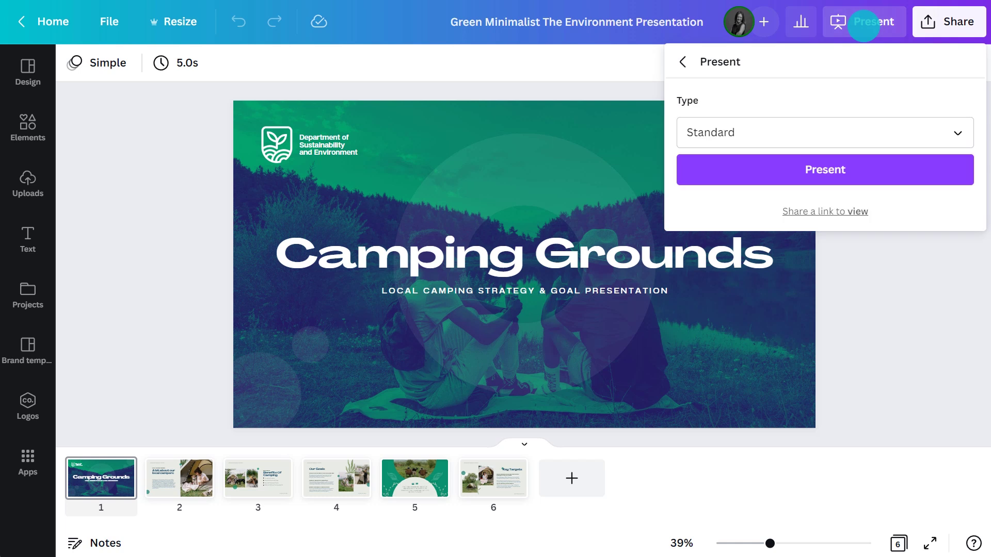
pyautogui.click(961, 132)
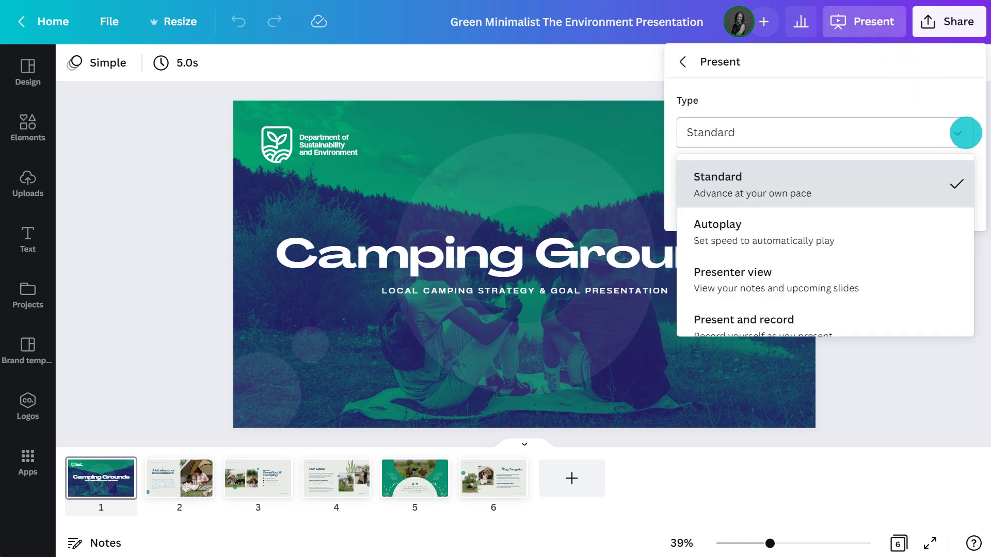
pyautogui.click(942, 187)
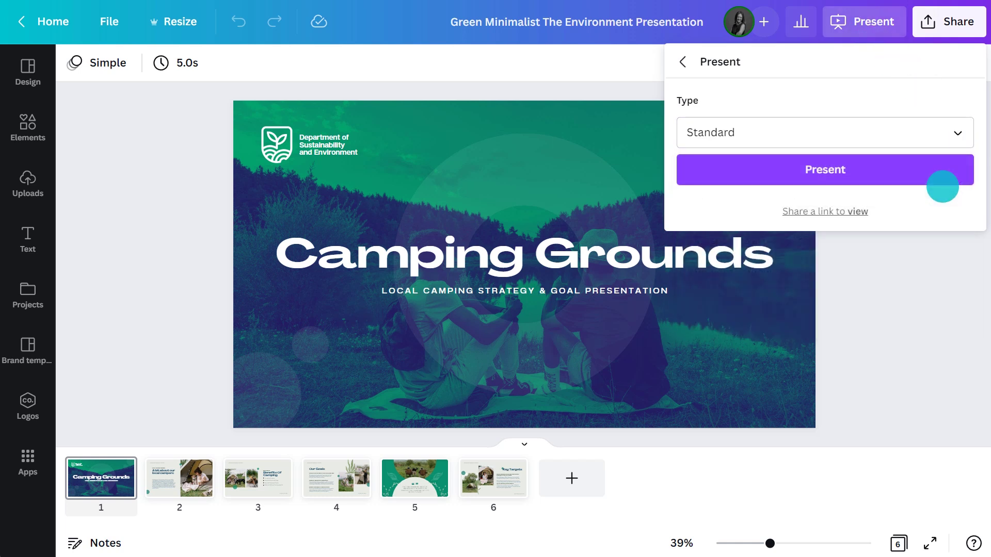
pyautogui.click(836, 170)
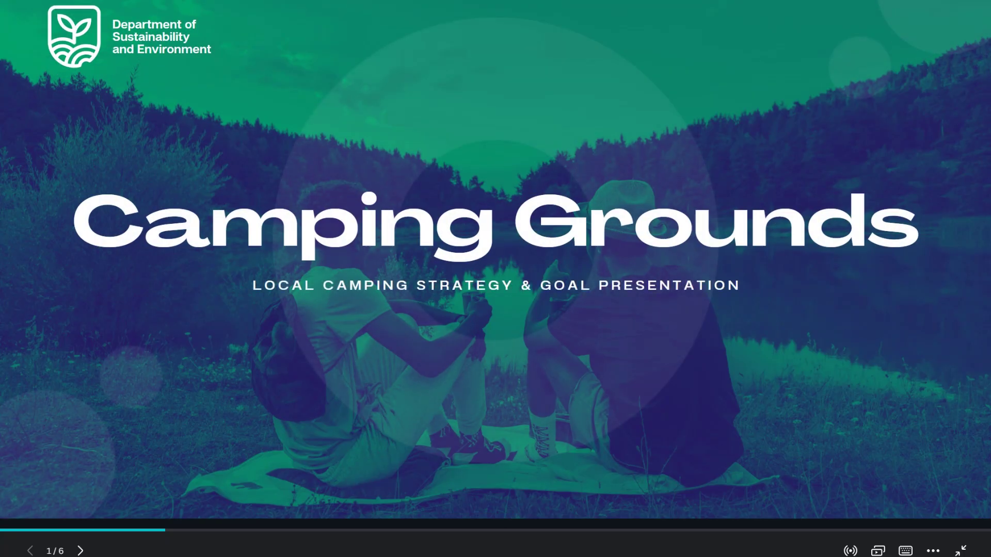
pyautogui.press('Right')
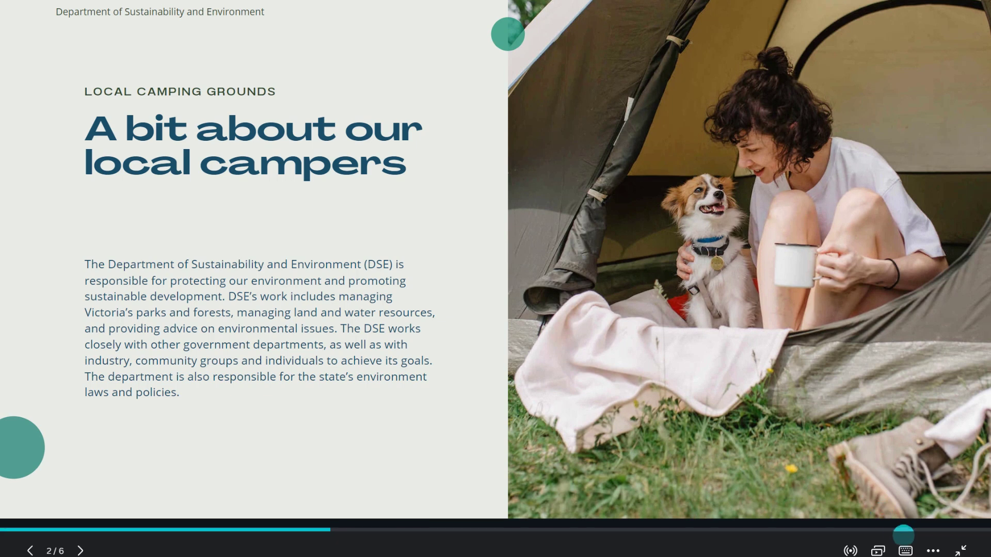
pyautogui.click(932, 550)
pyautogui.click(915, 515)
pyautogui.click(931, 549)
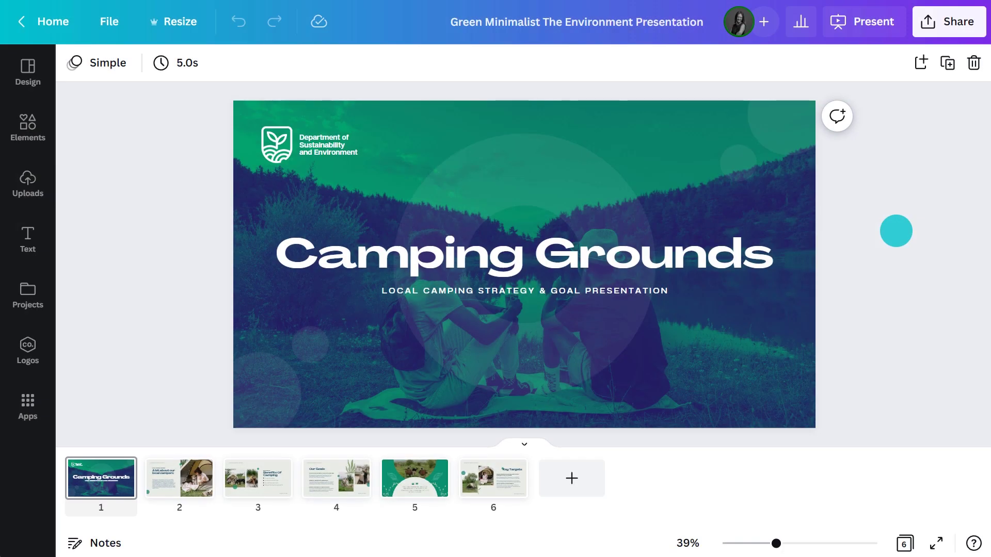
# Copy a view-only link to the design and look over the Website publishing styles.
pyautogui.click(952, 21)
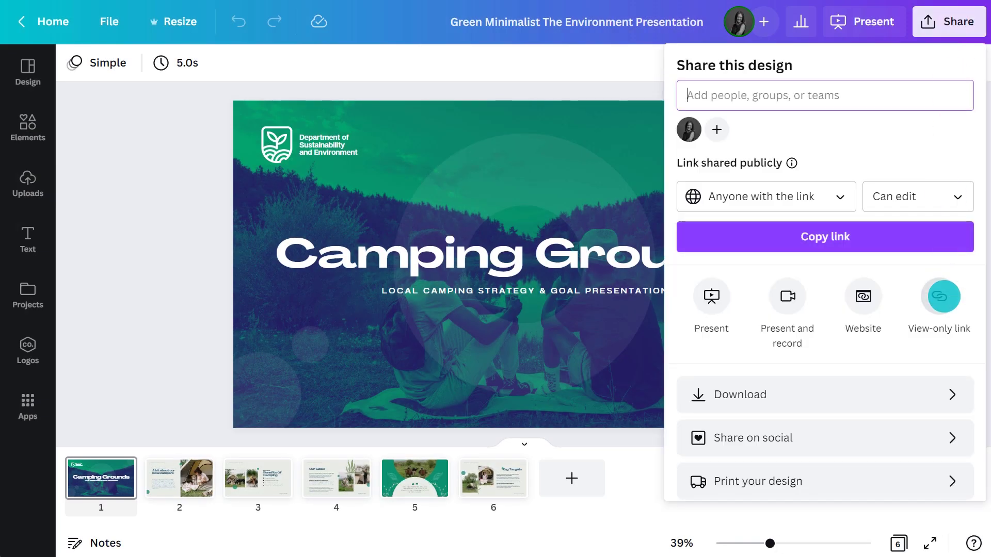
pyautogui.click(941, 296)
pyautogui.click(946, 167)
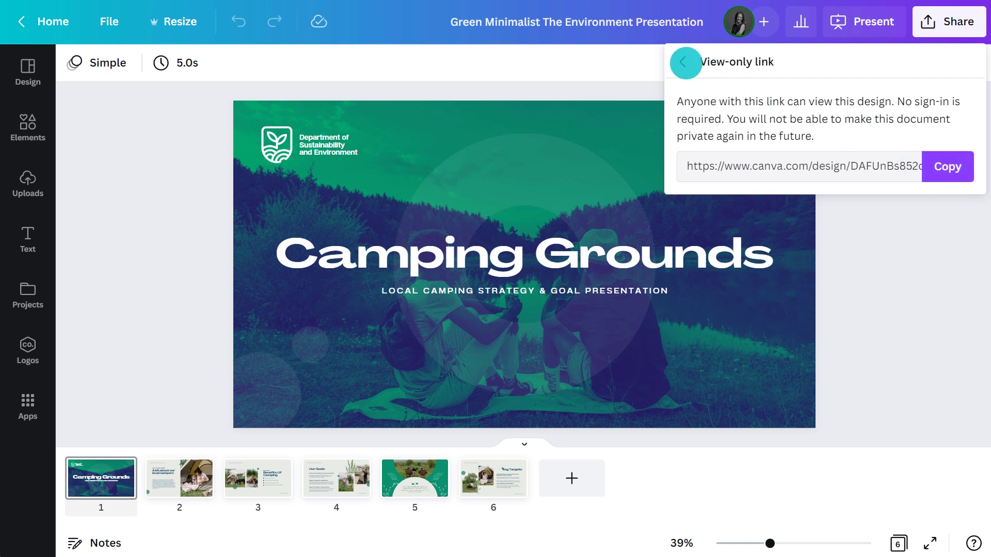
pyautogui.click(684, 62)
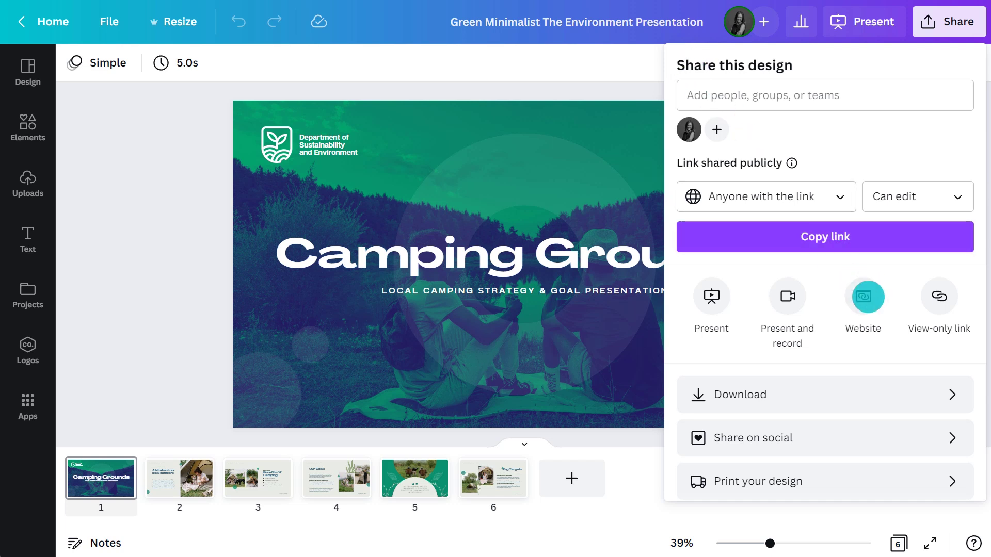
pyautogui.click(864, 295)
pyautogui.click(953, 373)
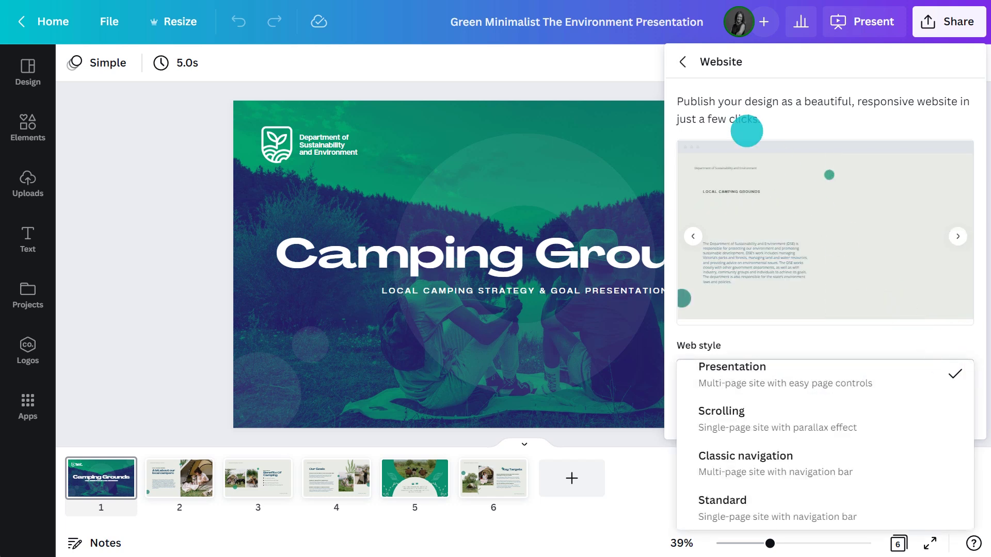
pyautogui.click(684, 62)
# Download the presentation as an MP4 video.
pyautogui.click(893, 394)
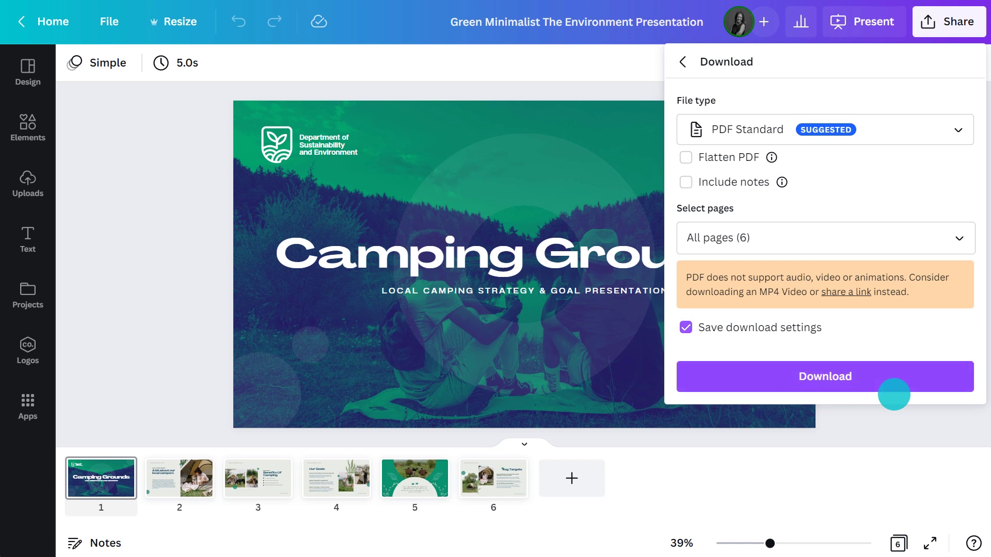
pyautogui.click(949, 134)
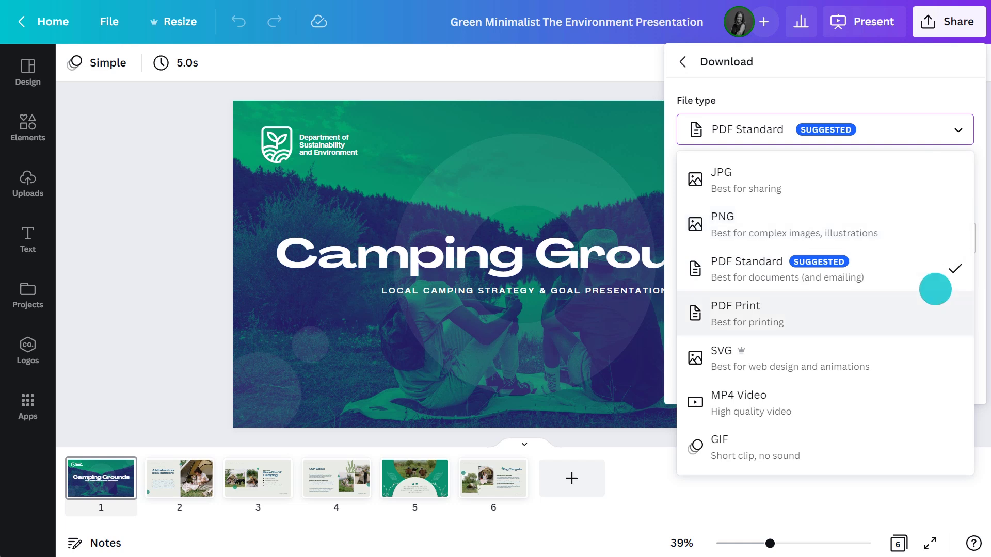
pyautogui.click(928, 395)
pyautogui.click(833, 273)
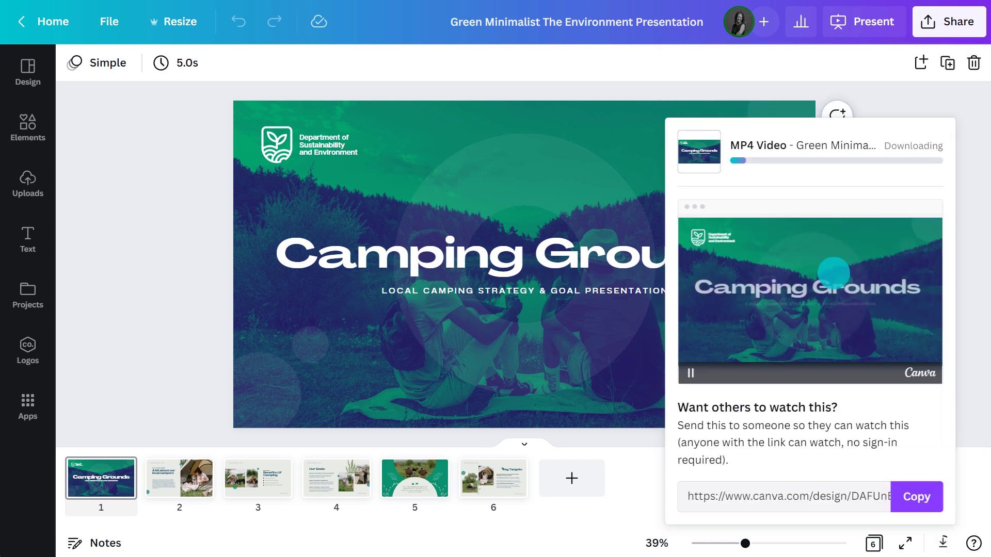